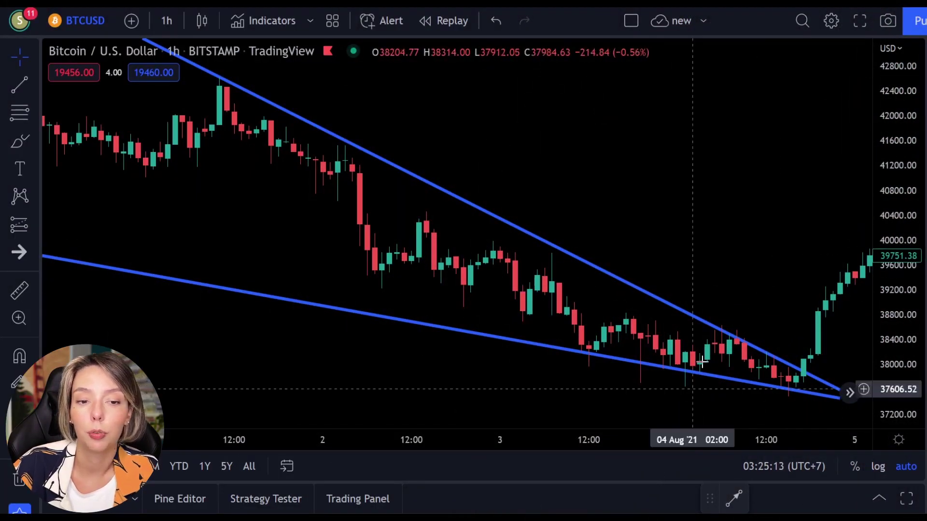
- Brush a freehand stroke from the falling wedge's high down along the declining price, and undo it
left_click_drag(728, 224, 699, 232)
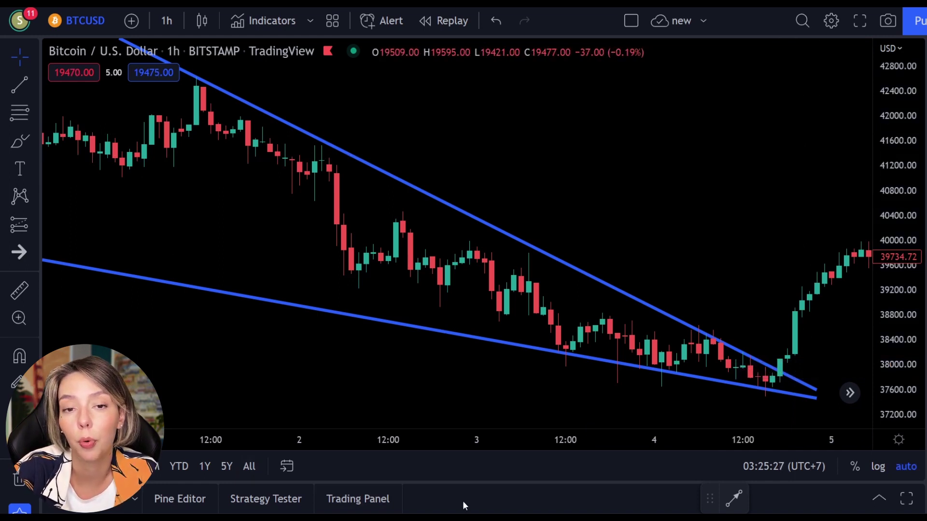
left_click(29, 139)
mouse_move(196, 96)
left_mouse_down()
mouse_move(366, 321)
mouse_move(456, 244)
mouse_move(496, 269)
mouse_move(562, 348)
mouse_move(616, 310)
mouse_move(633, 311)
mouse_move(683, 373)
mouse_move(708, 339)
mouse_move(728, 332)
mouse_move(734, 368)
mouse_move(748, 356)
mouse_move(765, 383)
mouse_move(787, 359)
mouse_move(807, 217)
mouse_move(788, 269)
mouse_move(821, 267)
left_mouse_up()
key("ctrl+z")
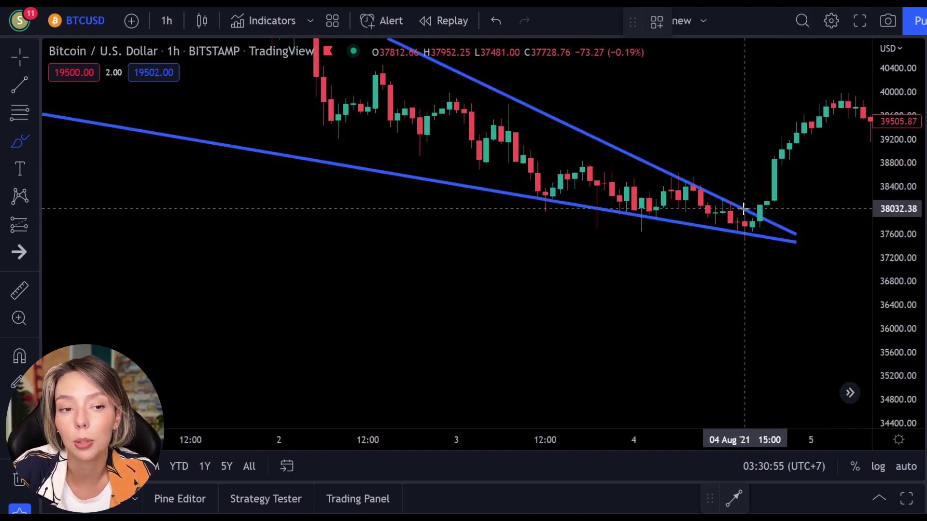
- Brush an upward arrow from the falling wedge's tip and a downward stroke below it, and undo them
mouse_move(745, 203)
left_mouse_down()
mouse_move(765, 108)
mouse_move(730, 118)
mouse_move(796, 140)
left_mouse_up()
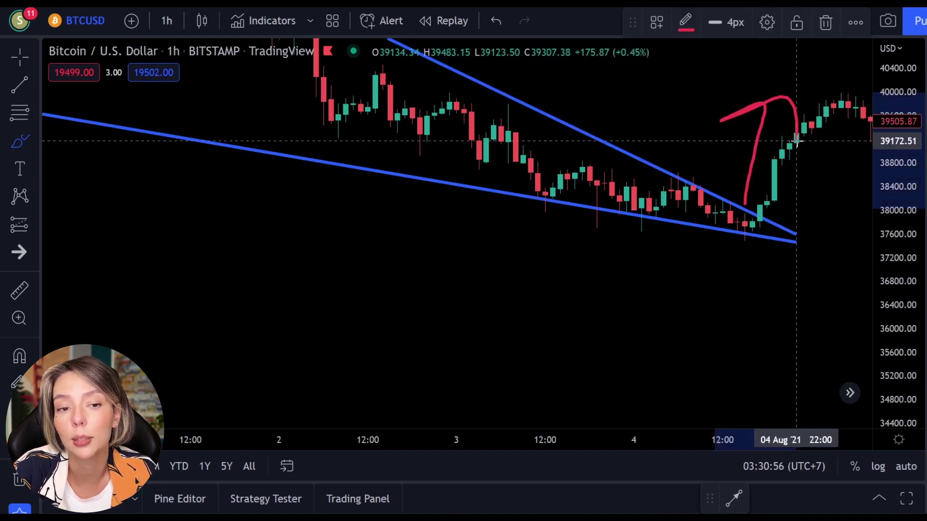
mouse_move(745, 241)
left_mouse_down()
mouse_move(657, 362)
mouse_move(666, 337)
mouse_move(740, 333)
left_mouse_up()
key("ctrl+z")
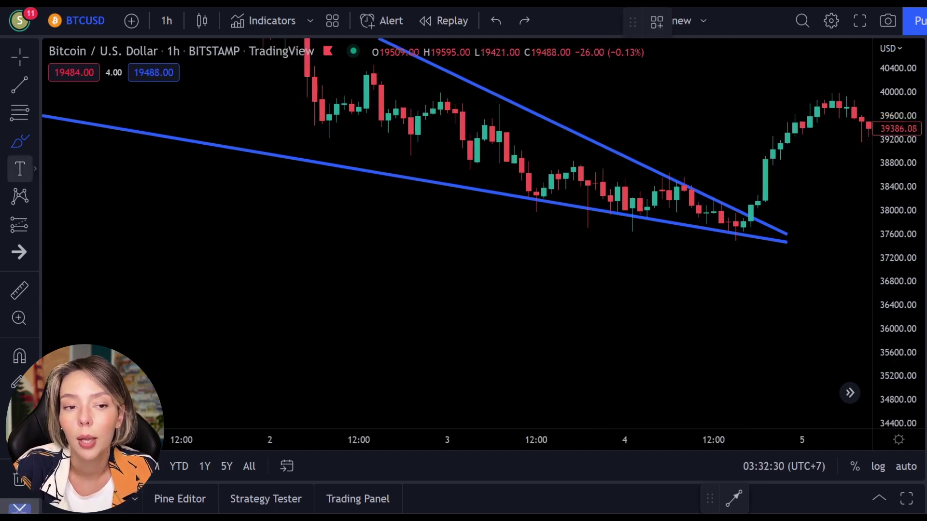
- Brush a large upward arrow from the falling wedge's upper line near its tip, and delete it
left_click(19, 57)
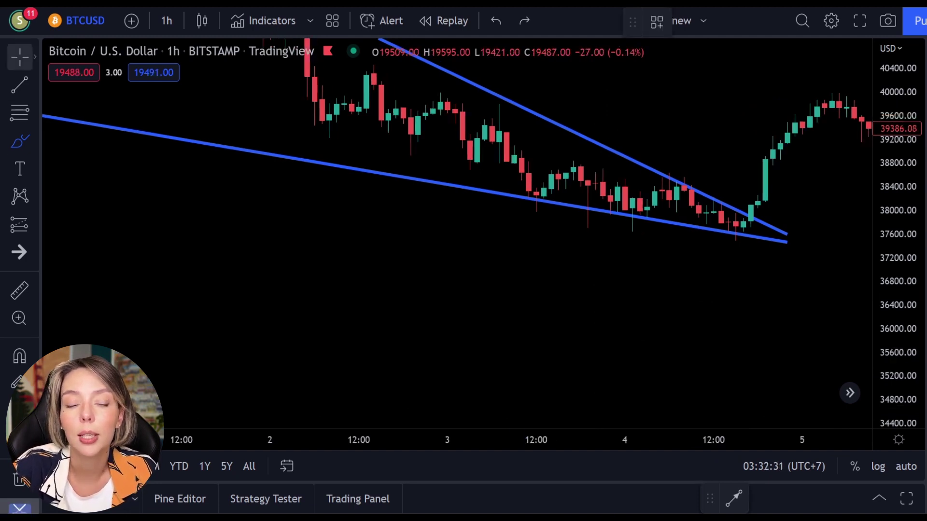
left_click_drag(453, 244, 486, 386)
left_click(20, 141)
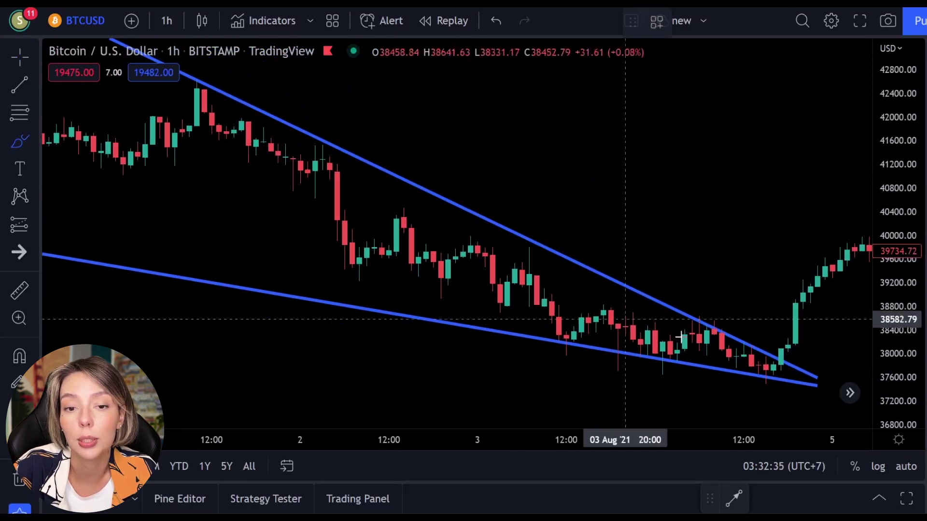
mouse_move(753, 330)
left_mouse_down()
mouse_move(811, 194)
mouse_move(765, 187)
mouse_move(828, 145)
mouse_move(817, 269)
left_mouse_up()
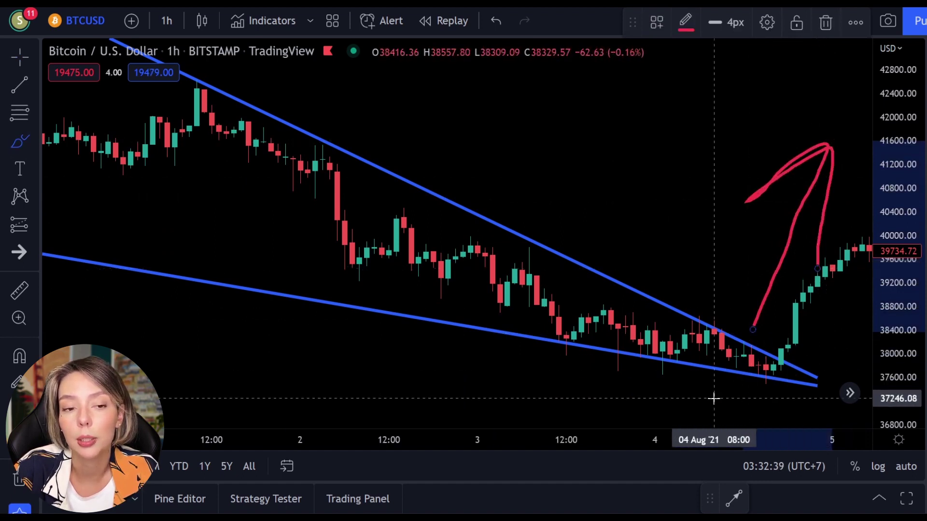
key("Delete")
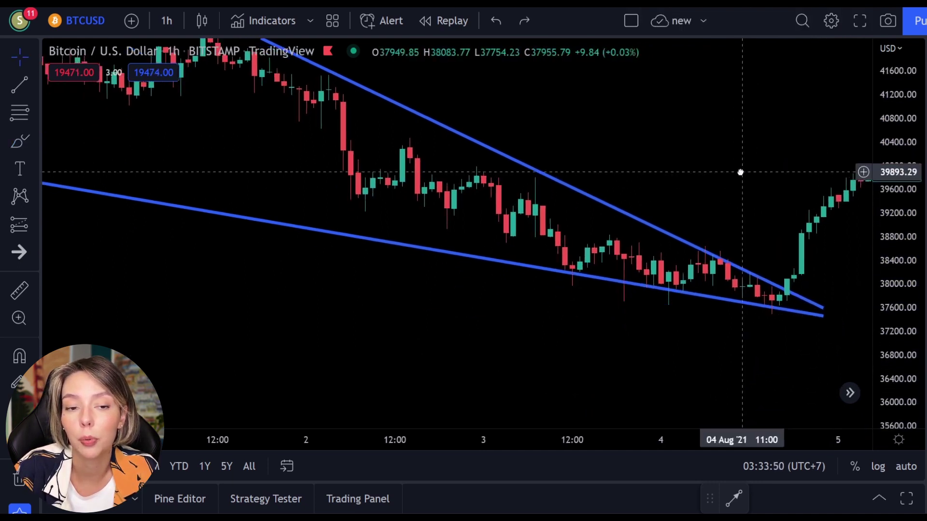
- Brush a downward stroke below the narrow end of the falling wedge
mouse_move(742, 174)
left_mouse_down()
mouse_move(765, 120)
mouse_move(764, 48)
left_mouse_up()
left_click(20, 142)
mouse_move(792, 185)
left_mouse_down()
mouse_move(614, 373)
mouse_move(770, 360)
left_mouse_up()
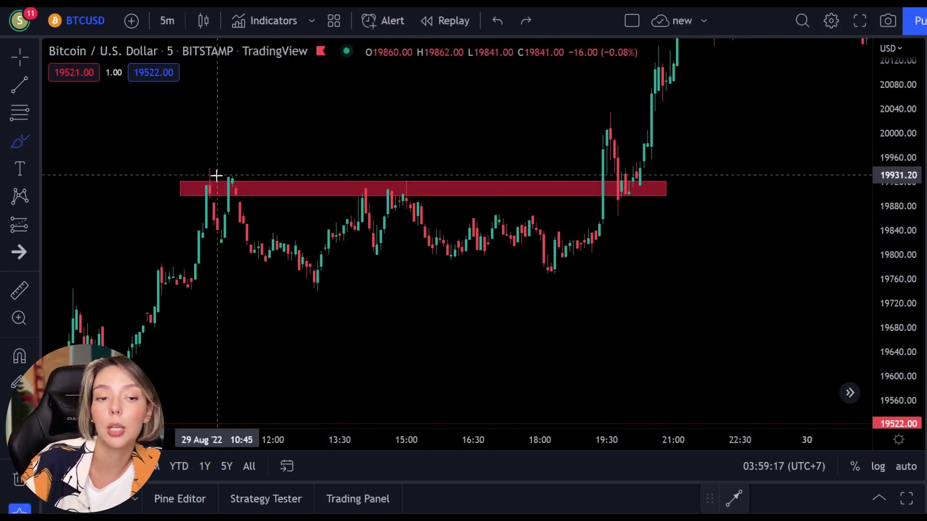
- Circle with the brush the price highs that touch the red resistance zone on the 5-minute chart
mouse_move(213, 169)
left_mouse_down()
mouse_move(191, 192)
mouse_move(205, 173)
mouse_move(242, 192)
mouse_move(235, 172)
left_mouse_up()
left_click_drag(362, 172, 325, 165)
left_click_drag(418, 176, 408, 180)
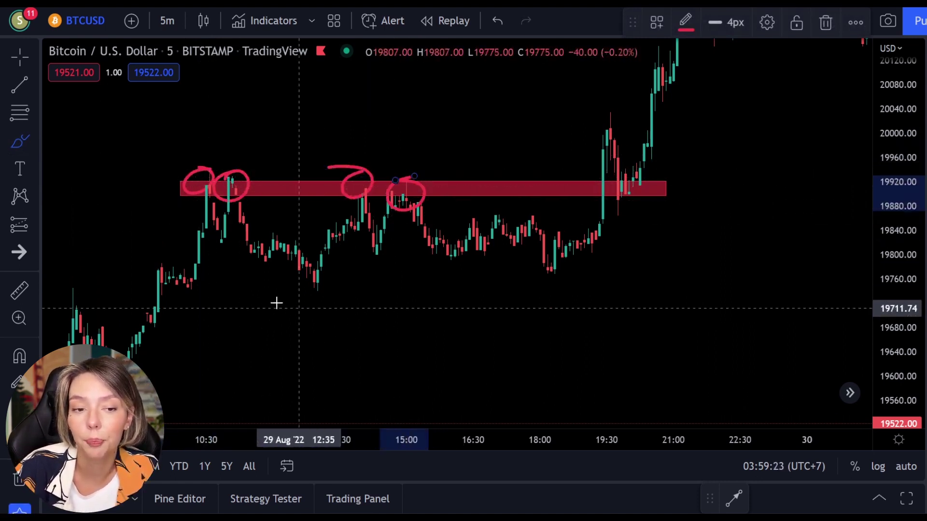
- Brush three downward arrows following the price drops from the highs at the red resistance zone
mouse_move(197, 205)
left_mouse_down()
mouse_move(240, 272)
mouse_move(208, 271)
left_mouse_up()
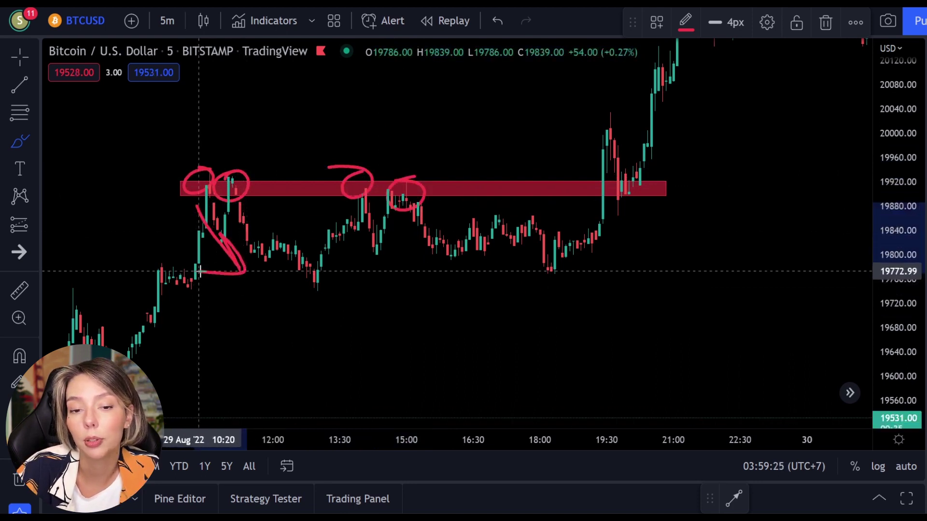
left_click_drag(256, 210, 333, 276)
mouse_move(304, 244)
left_mouse_down()
mouse_move(335, 279)
mouse_move(286, 279)
left_mouse_up()
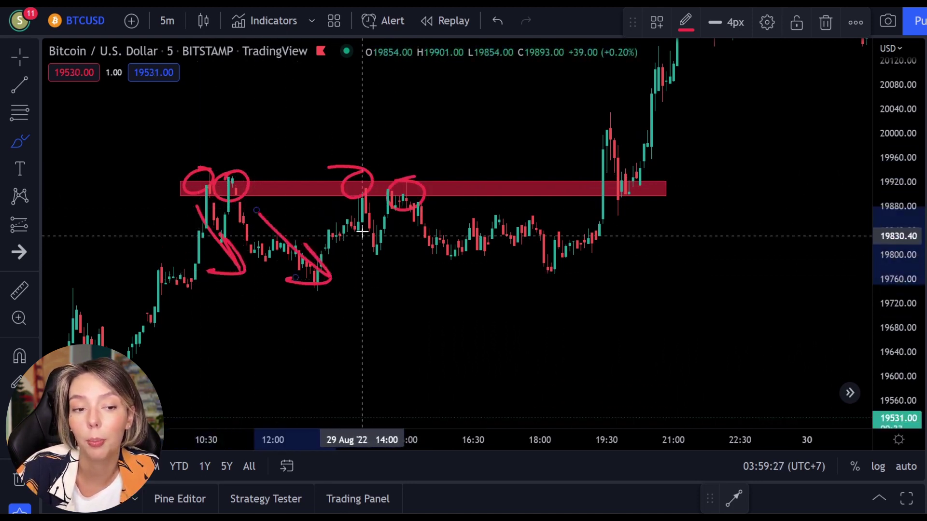
left_click_drag(360, 209, 422, 314)
left_click_drag(403, 276, 339, 311)
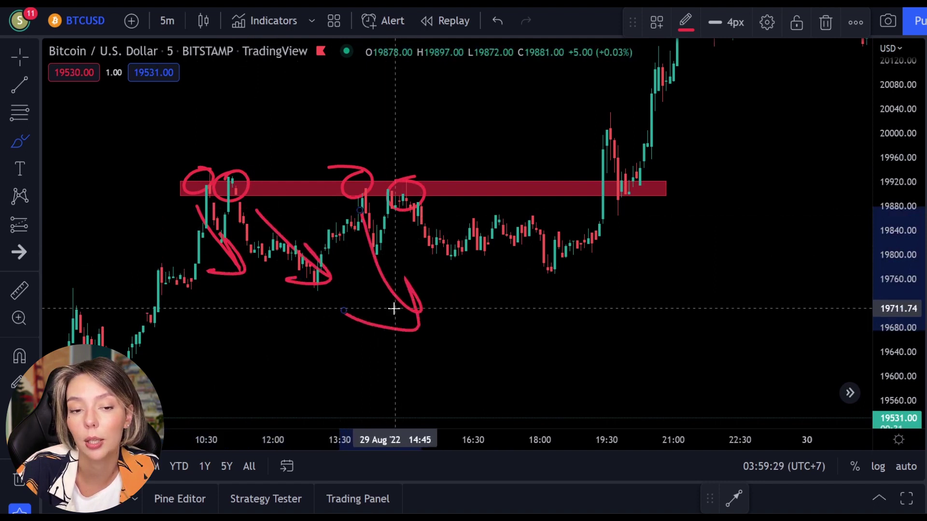
- Undo all the brushed circles and arrows around the red resistance zone
key("ctrl+z")
key("ctrl+z")
key("ctrl+z")
key("ctrl+z")
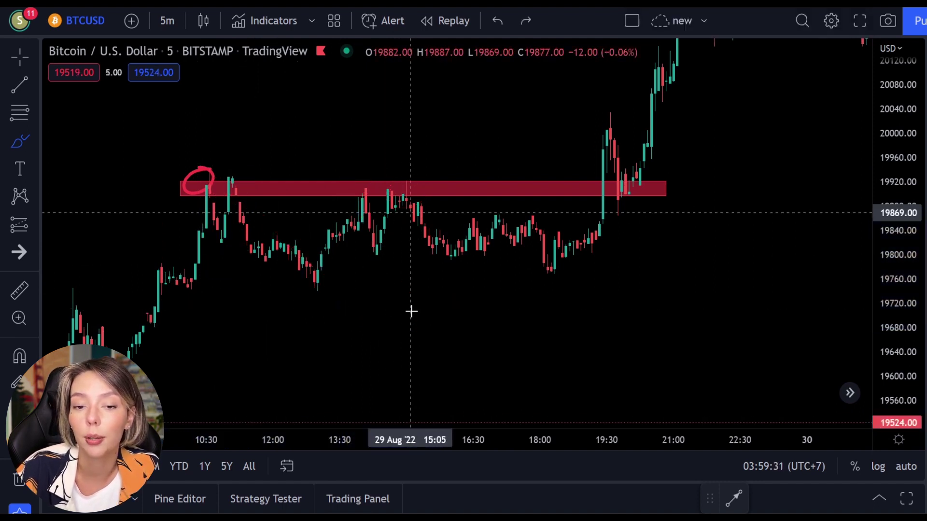
key("ctrl+z")
- Brush an arrow for the pullback into the red zone and a short line beneath it, and undo the strokes
mouse_move(582, 207)
left_mouse_down()
mouse_move(592, 151)
mouse_move(563, 118)
mouse_move(604, 90)
mouse_move(664, 193)
mouse_move(636, 198)
mouse_move(699, 215)
left_mouse_up()
key("ctrl+z")
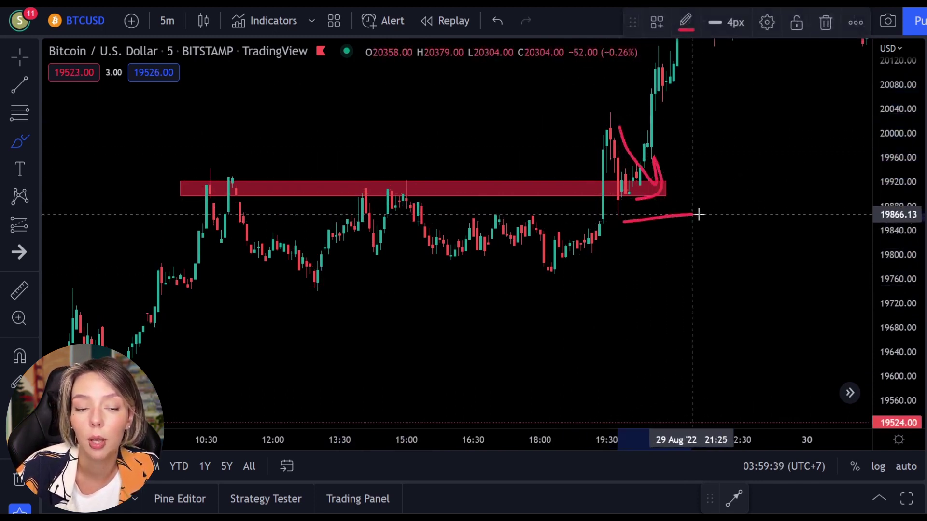
key("ctrl+z")
key("ctrl+z")
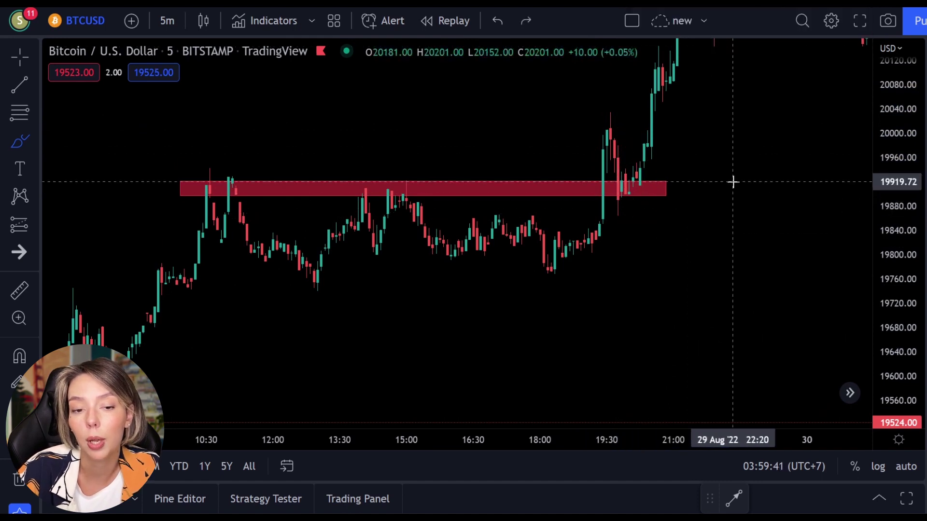
- Brush an upward arrow from the end of the red zone along the rally, undo it and leave the brush
mouse_move(567, 126)
left_mouse_down()
mouse_move(465, 227)
mouse_move(393, 265)
left_mouse_up()
left_click(21, 144)
mouse_move(545, 306)
left_mouse_down()
mouse_move(565, 192)
mouse_move(640, 155)
mouse_move(605, 275)
left_mouse_up()
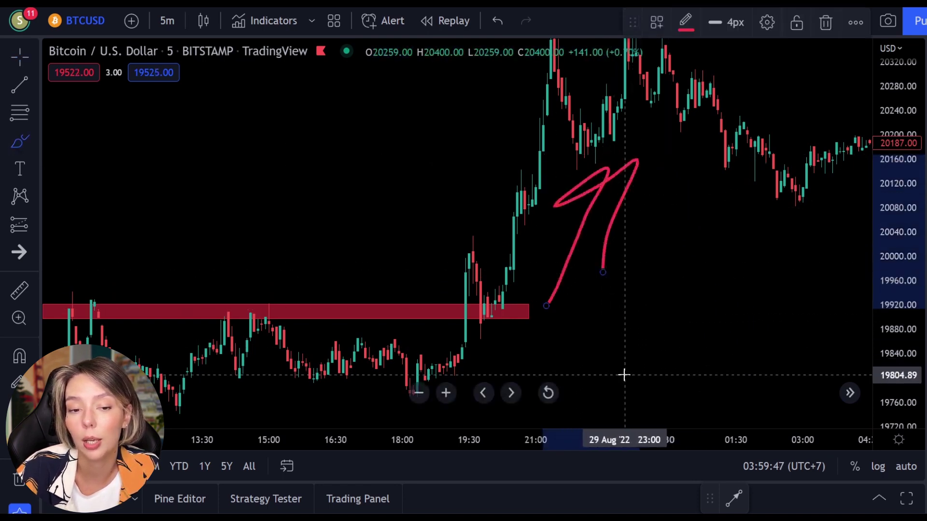
key("ctrl+z")
key("ctrl+z")
left_click(20, 58)
- Examine the breakout above the red zone and its retest on the 5-minute chart at closer zoom
left_click_drag(411, 207, 540, 128)
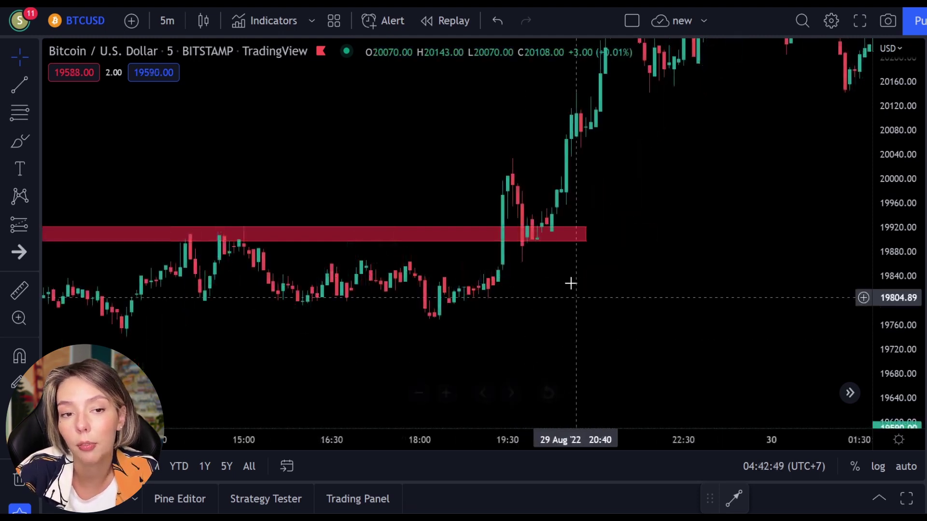
scroll(554, 297, "left", 3)
scroll(565, 304, "down", 2)
scroll(544, 320, "up", 3)
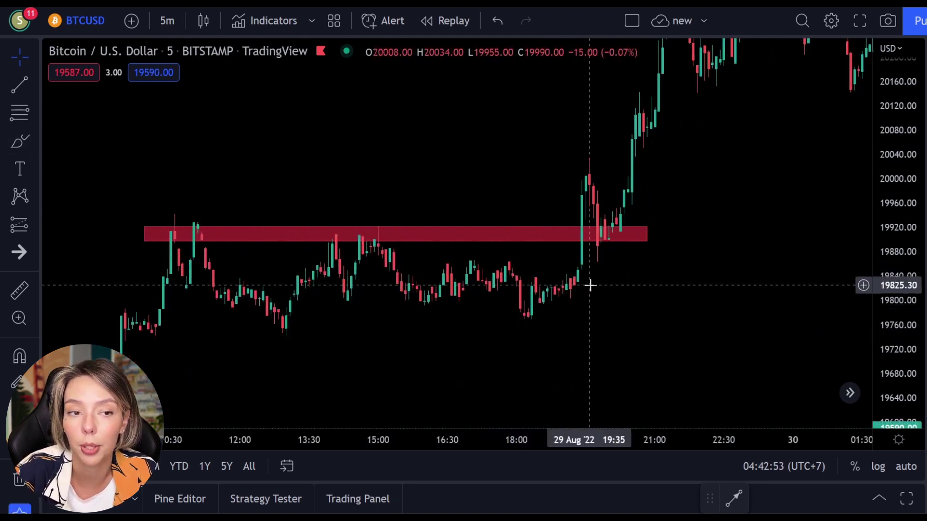
left_click_drag(508, 164, 428, 174)
left_click(461, 247)
left_click(468, 276)
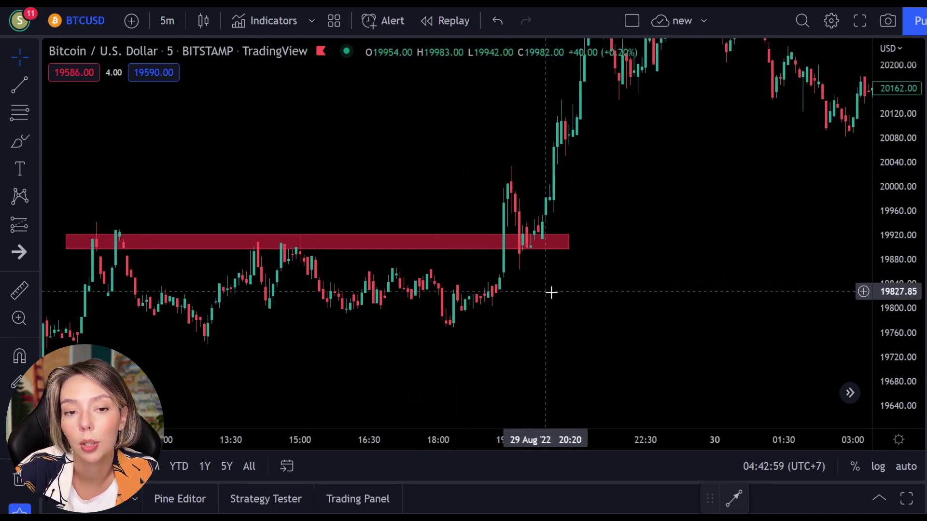
scroll(414, 323, "up", 2)
left_click_drag(414, 323, 494, 316)
mouse_move(901, 338)
left_mouse_down()
mouse_move(901, 202)
mouse_move(871, 292)
left_mouse_up()
left_click_drag(760, 258, 741, 275)
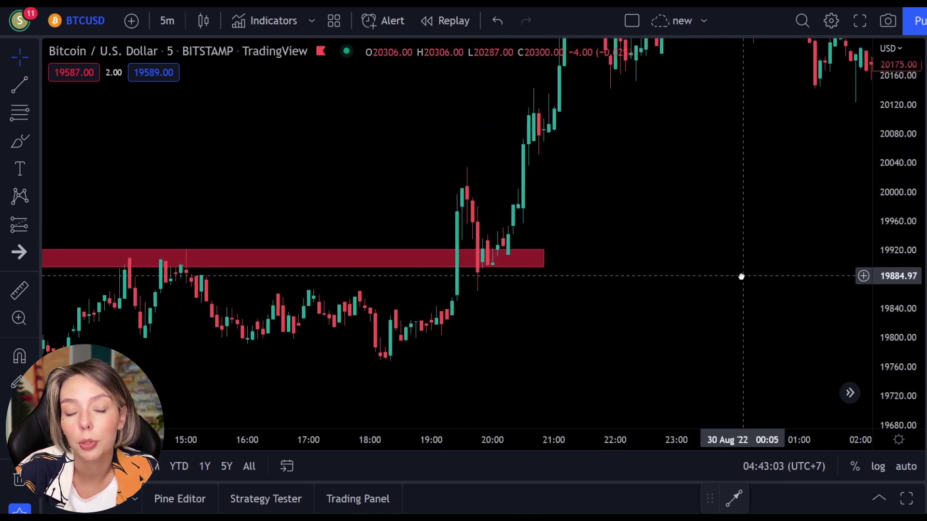
- Circle the retest at the red zone and brush a stroke along the breakout candle, undoing each
left_click(26, 144)
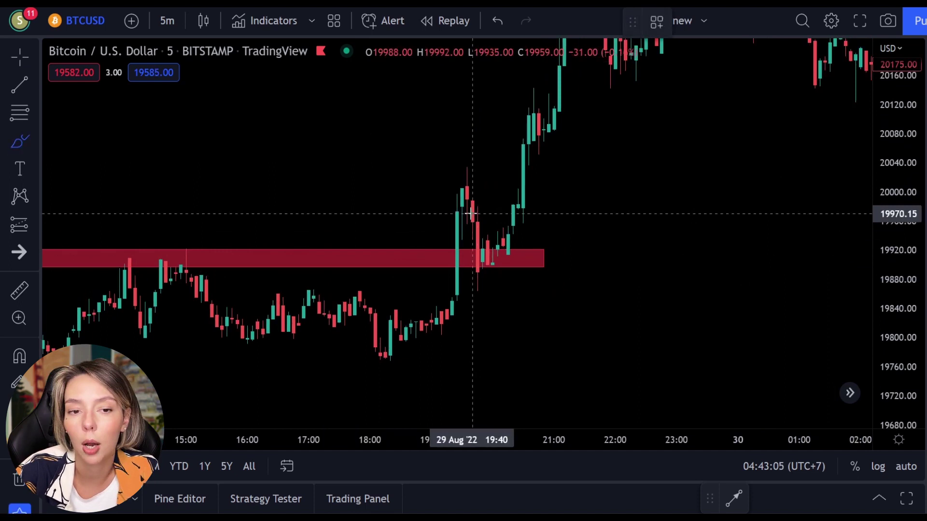
mouse_move(505, 250)
left_mouse_down()
mouse_move(493, 243)
mouse_move(529, 275)
mouse_move(499, 244)
left_mouse_up()
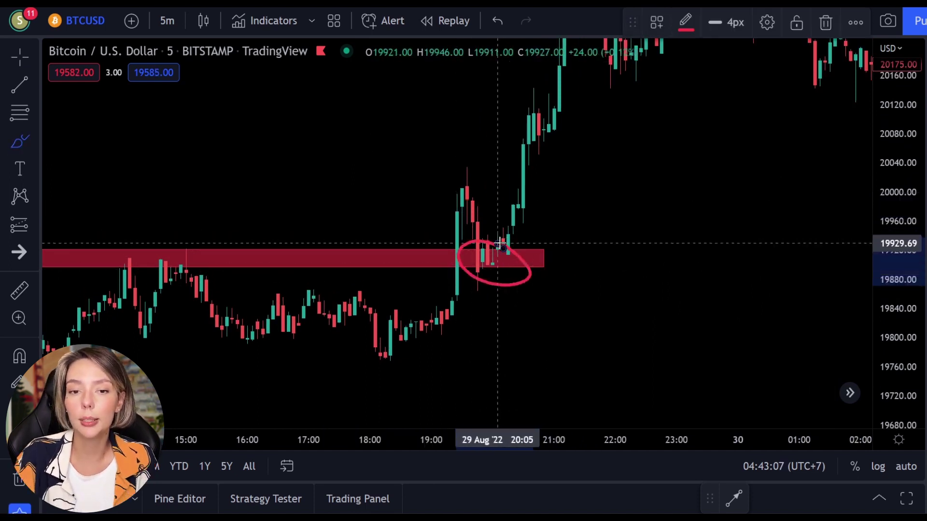
key("ctrl+z")
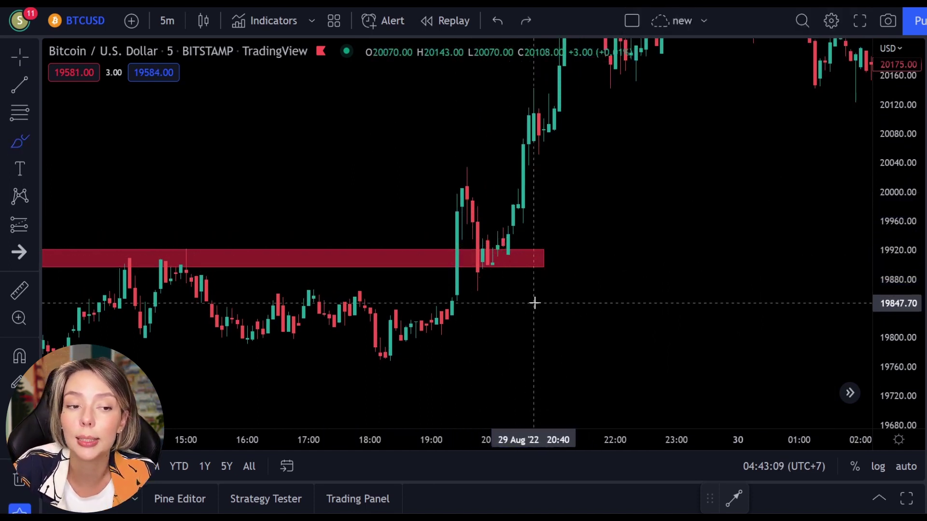
mouse_move(432, 292)
left_mouse_down()
mouse_move(440, 227)
mouse_move(424, 189)
mouse_move(442, 157)
mouse_move(456, 193)
left_mouse_up()
key("ctrl+z")
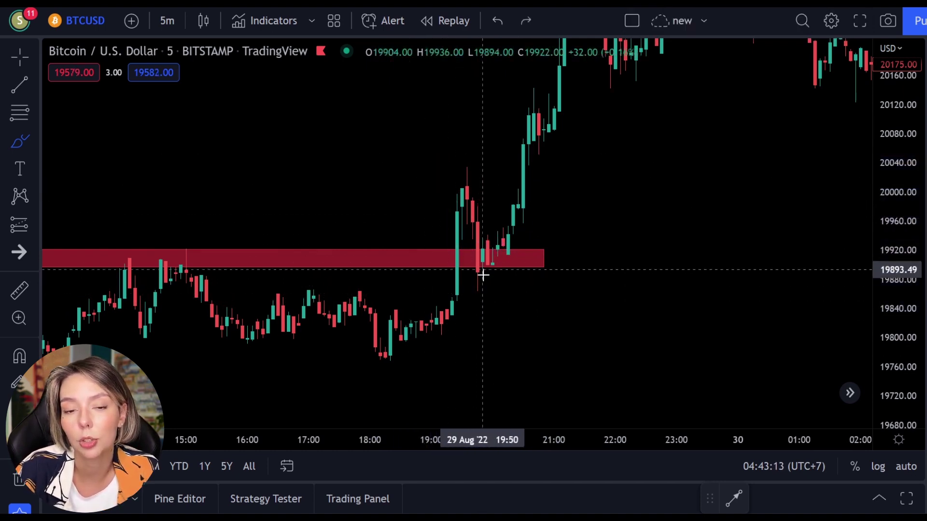
- Brush the pullback from the breakout high and a wavy line inside the red zone's end, undoing each
mouse_move(470, 185)
left_mouse_down()
mouse_move(524, 281)
mouse_move(494, 261)
left_mouse_up()
key("ctrl+z")
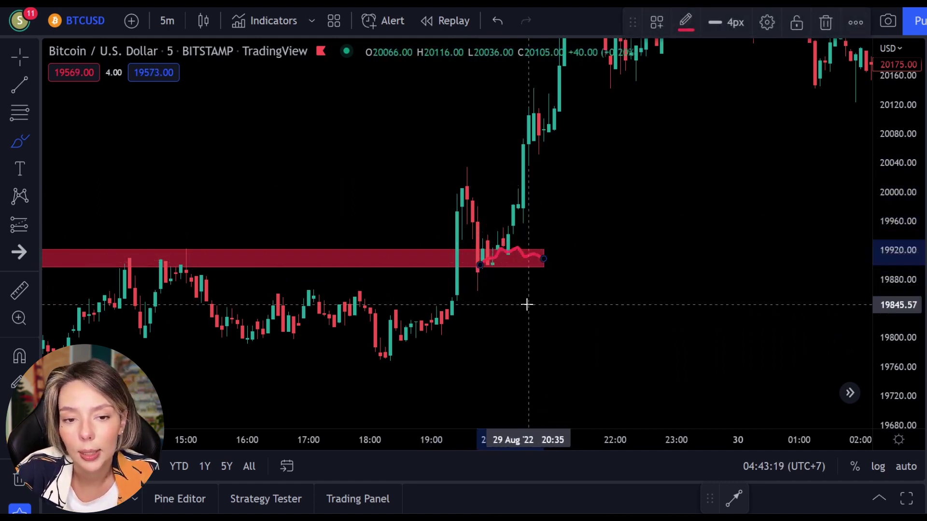
key("ctrl+z")
- Circle the red zone before the breakout and the retest candles after it, undoing each circle
left_click_drag(404, 245, 425, 260)
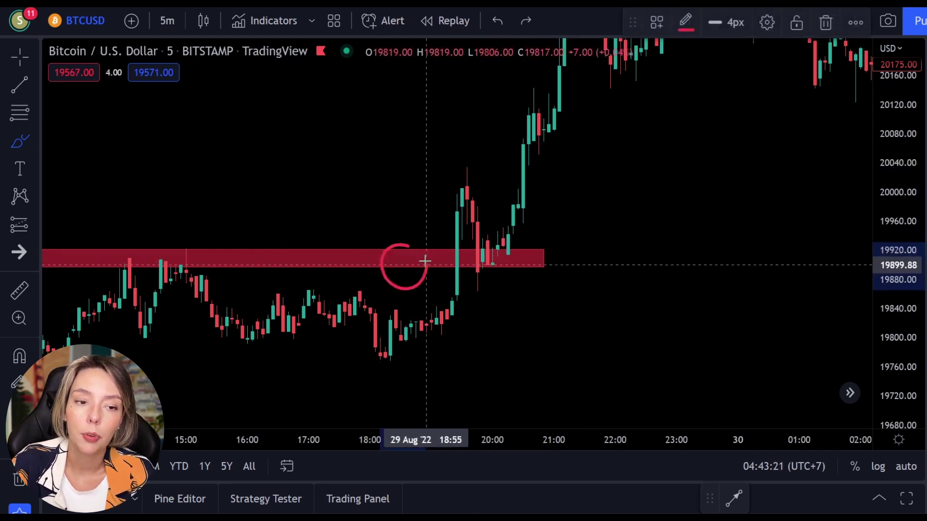
key("ctrl+z")
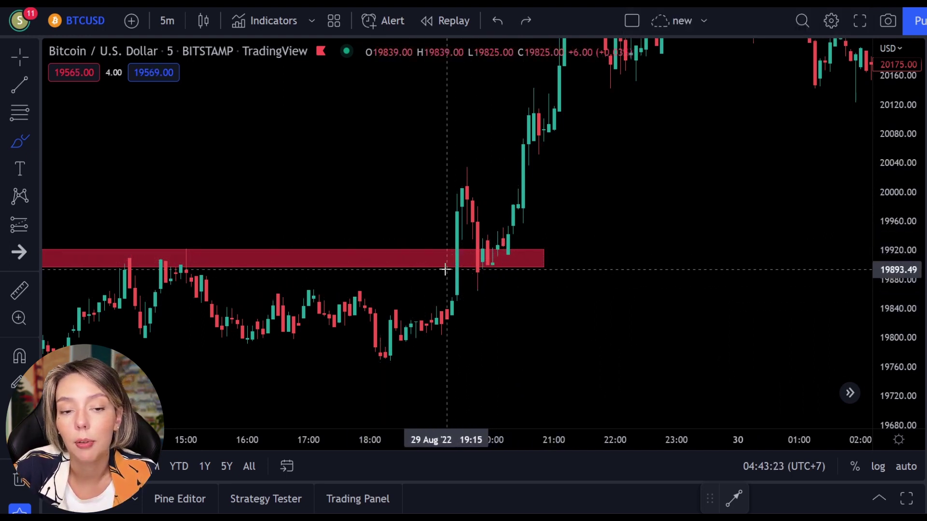
mouse_move(502, 253)
left_mouse_down()
mouse_move(485, 249)
mouse_move(499, 294)
left_mouse_up()
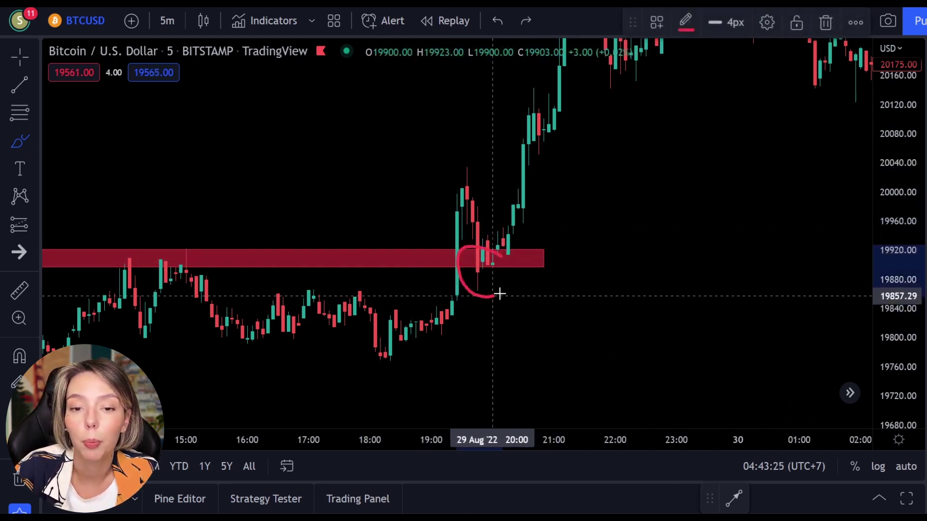
key("ctrl+z")
- Brush upward strokes through the red zone at the breakout and up from the retest, undoing each
mouse_move(422, 265)
left_mouse_down()
mouse_move(451, 182)
mouse_move(452, 203)
mouse_move(486, 225)
left_mouse_up()
key("ctrl+z")
key("ctrl+z")
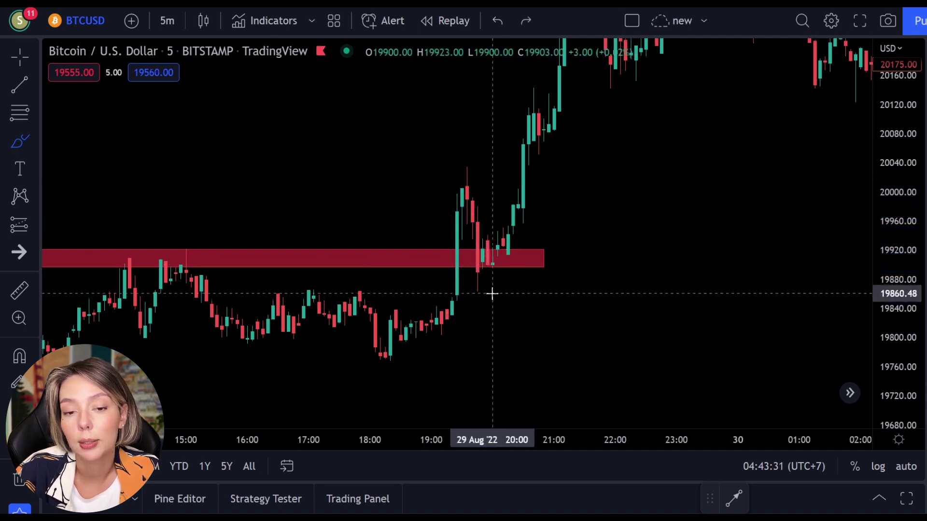
mouse_move(519, 256)
left_mouse_down()
mouse_move(487, 241)
mouse_move(481, 275)
mouse_move(571, 189)
mouse_move(572, 143)
mouse_move(563, 157)
mouse_move(596, 187)
left_mouse_up()
key("ctrl+z")
key("ctrl+z")
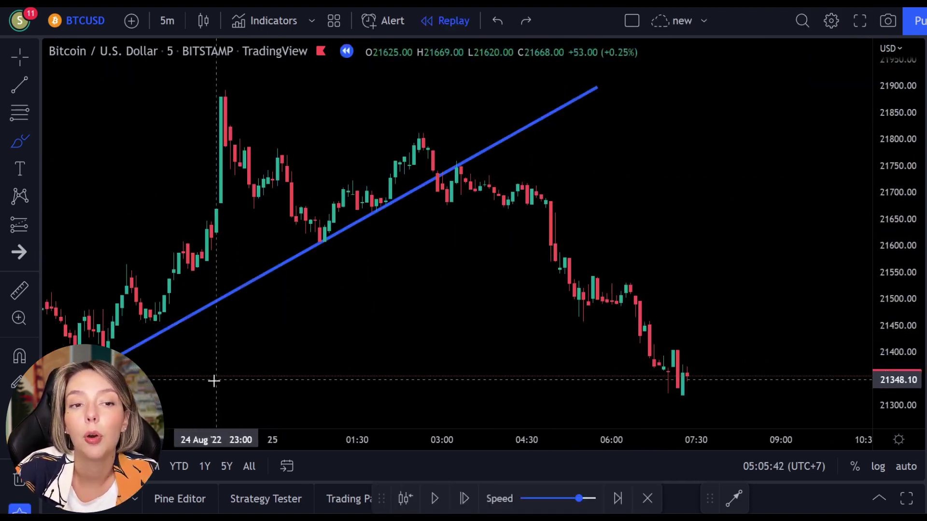
- Brush an upward arrow along the blue trendline and a downward stroke where price breaks below it, undoing each
mouse_move(202, 387)
left_mouse_down()
mouse_move(582, 200)
mouse_move(572, 176)
mouse_move(616, 275)
left_mouse_up()
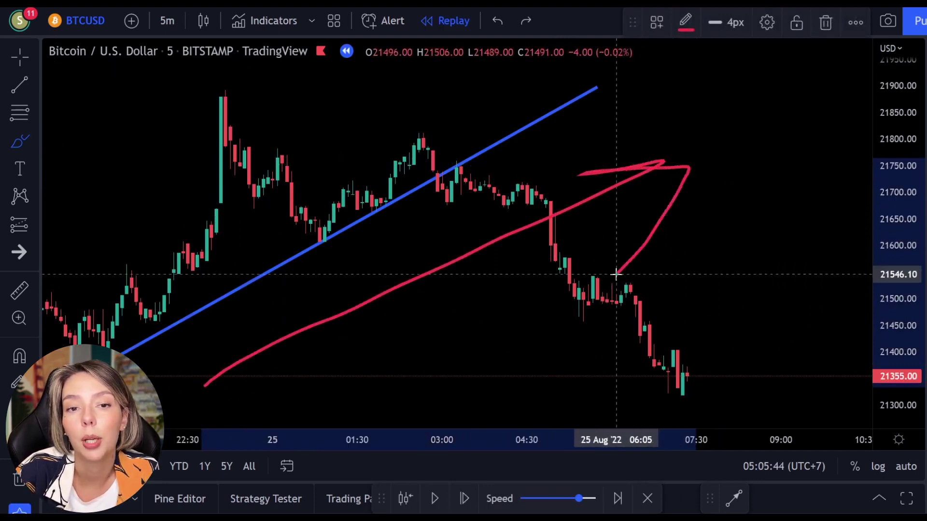
key("ctrl+z")
mouse_move(407, 155)
left_mouse_down()
mouse_move(476, 244)
mouse_move(470, 257)
left_mouse_up()
key("ctrl+z")
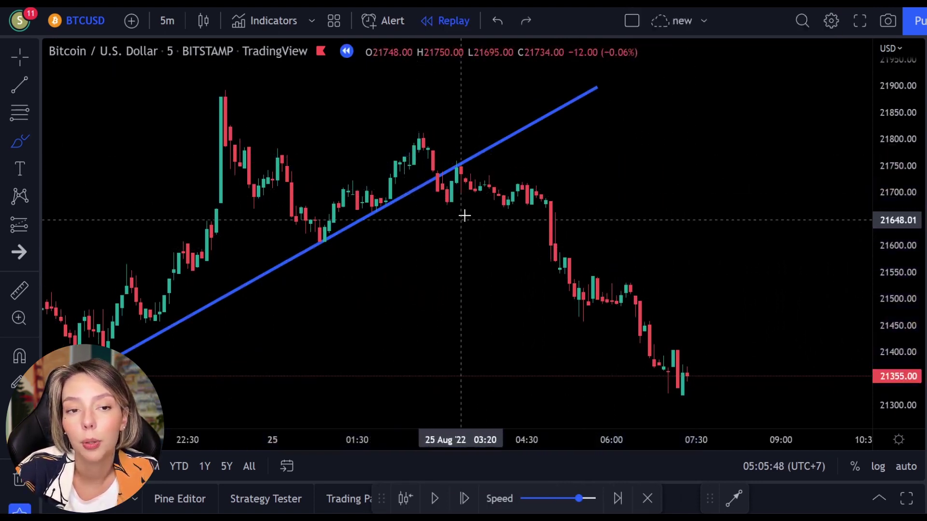
- Circle the retest of the blue trendline from below, undo the circle, and stretch the price scale vertically
left_click_drag(457, 154, 475, 163)
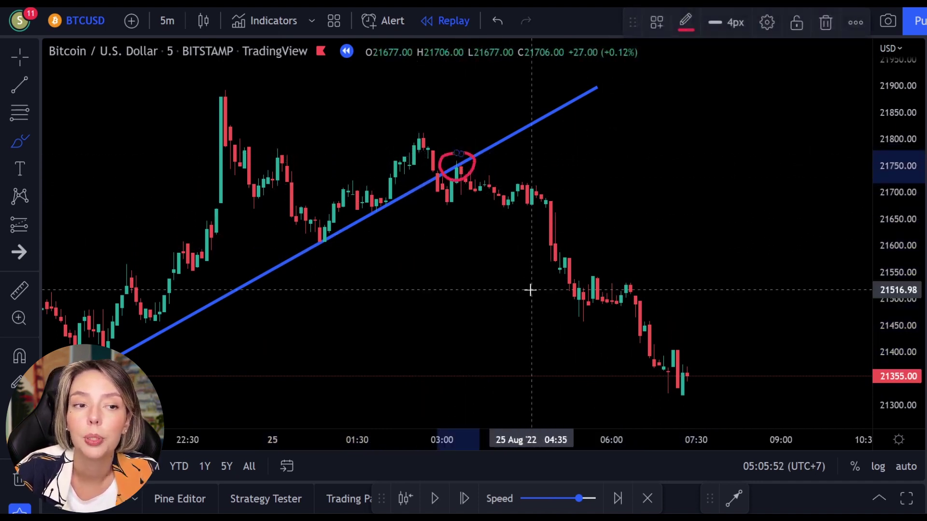
key("ctrl+z")
left_click_drag(906, 240, 906, 102)
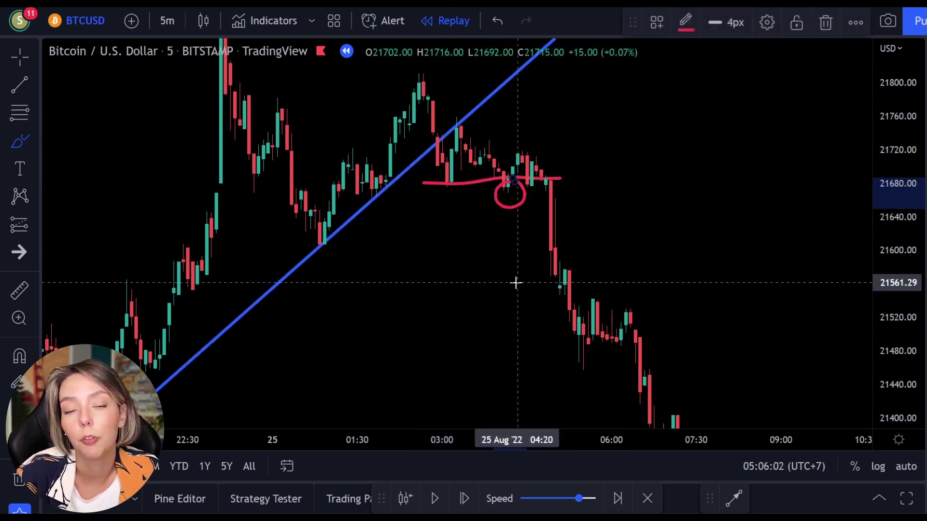
- Remove the brush markings below the blue trendline, then circle the trendline retest candles from below, undoing each circle
key("ctrl+z")
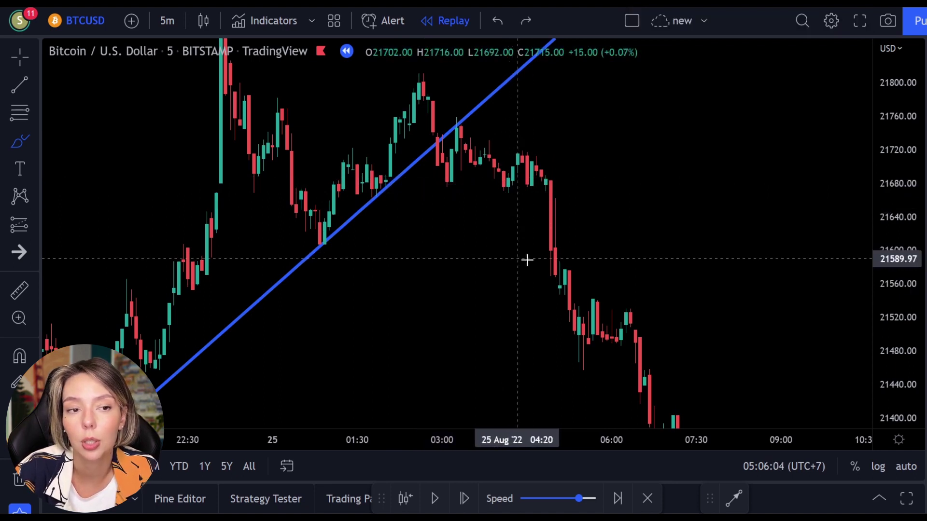
mouse_move(480, 103)
left_mouse_down()
mouse_move(454, 110)
mouse_move(476, 100)
left_mouse_up()
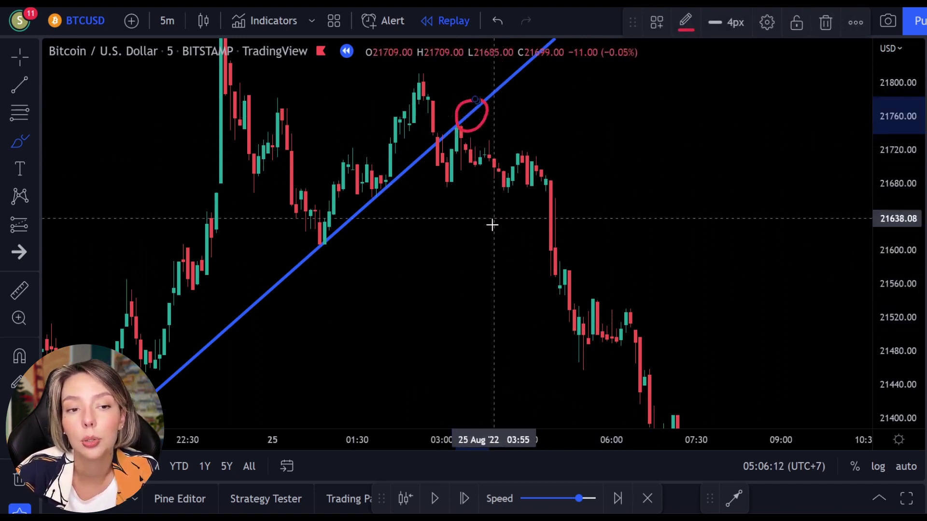
key("ctrl+z")
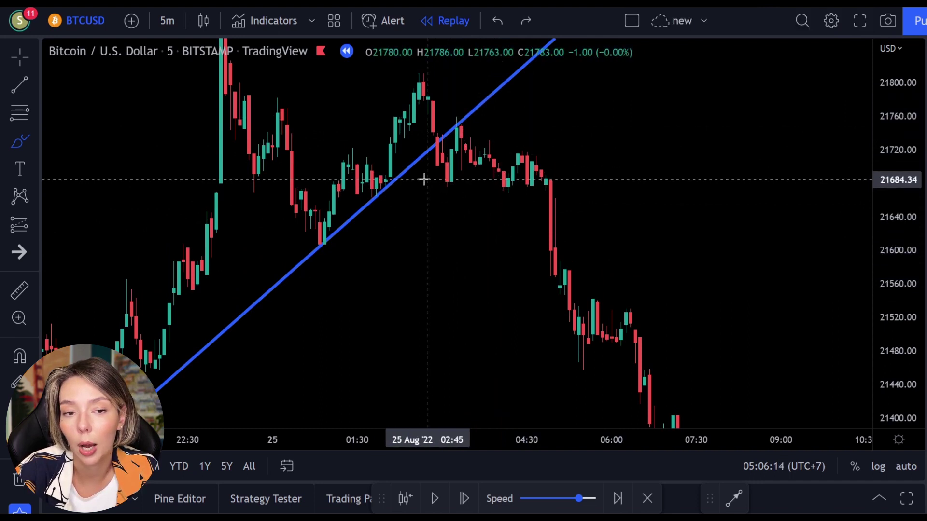
mouse_move(462, 111)
left_mouse_down()
mouse_move(442, 145)
mouse_move(459, 106)
left_mouse_up()
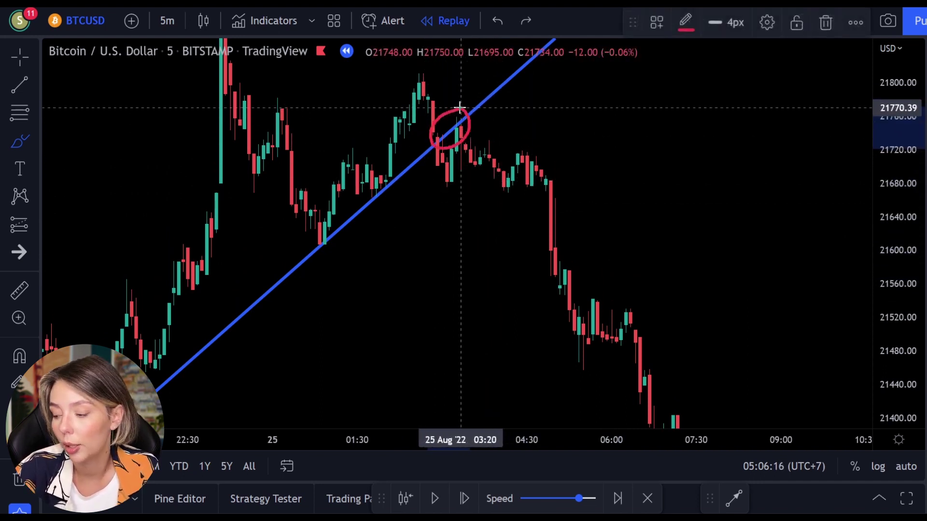
key("ctrl+z")
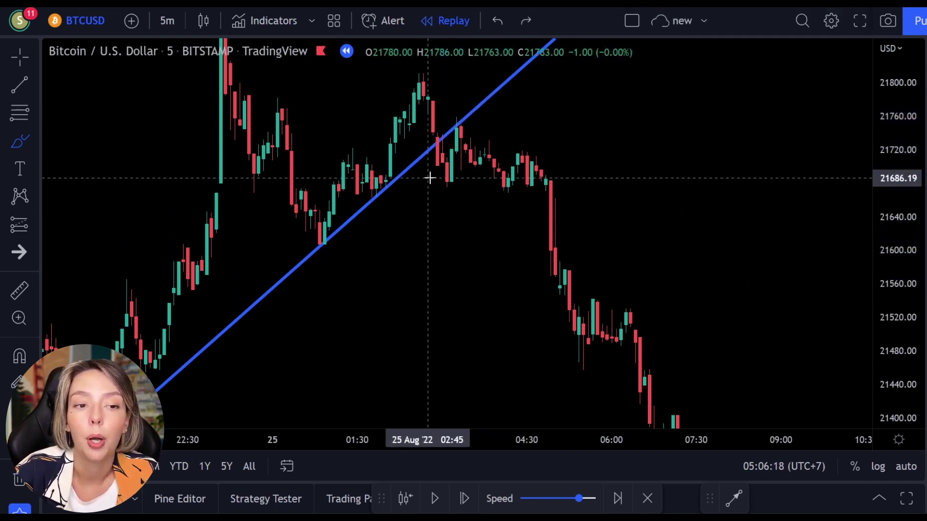
- Brush a support line under the lows, circle the retest and the dip below support, add a downward arrow, and undo the strokes
left_click_drag(429, 179, 492, 182)
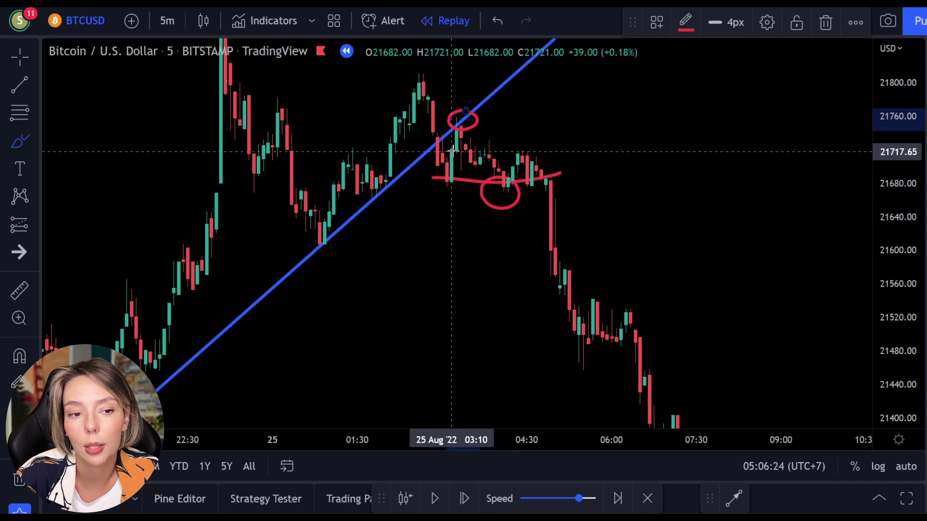
mouse_move(457, 138)
left_mouse_down()
mouse_move(485, 256)
mouse_move(450, 221)
left_mouse_up()
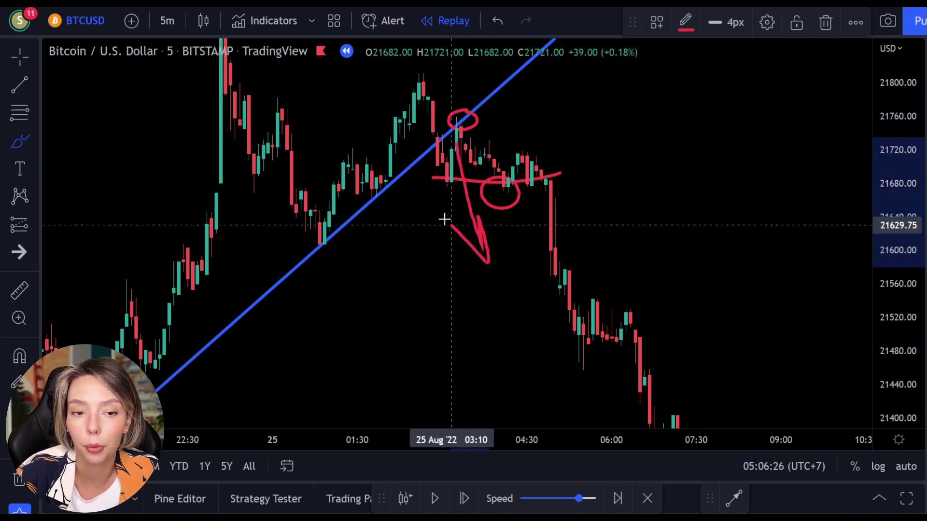
key("ctrl+z")
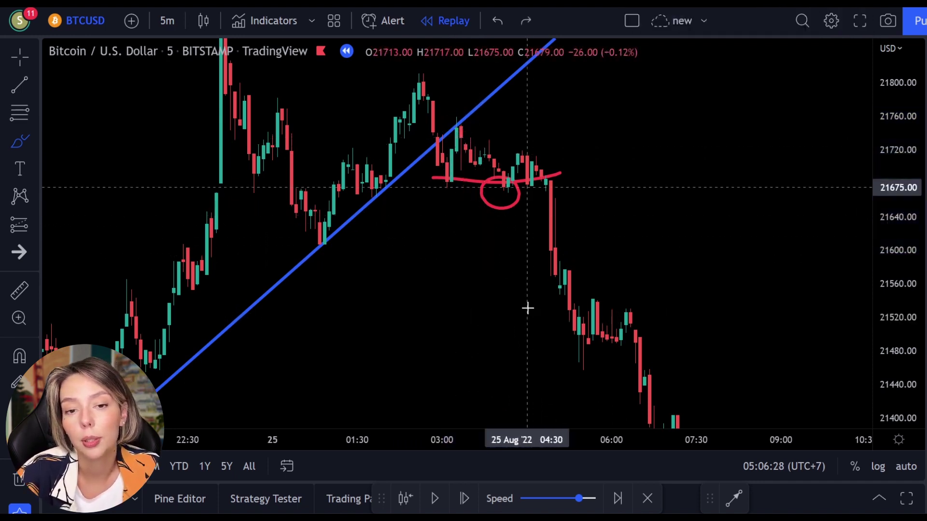
- Brush a large downward arrow beside the price drop, undo it, and compress the price scale vertically
mouse_move(550, 139)
left_mouse_down()
mouse_move(724, 248)
mouse_move(772, 320)
mouse_move(757, 220)
mouse_move(766, 337)
mouse_move(668, 259)
left_mouse_up()
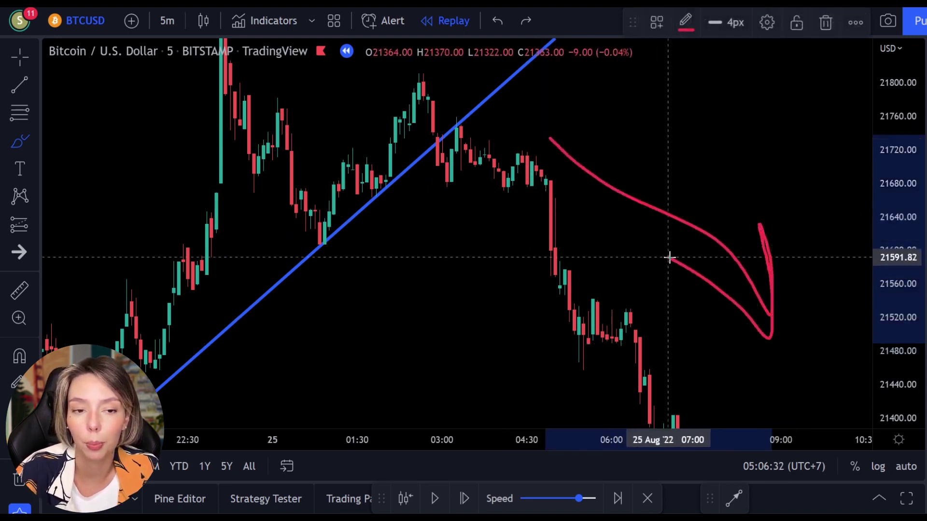
key("ctrl+z")
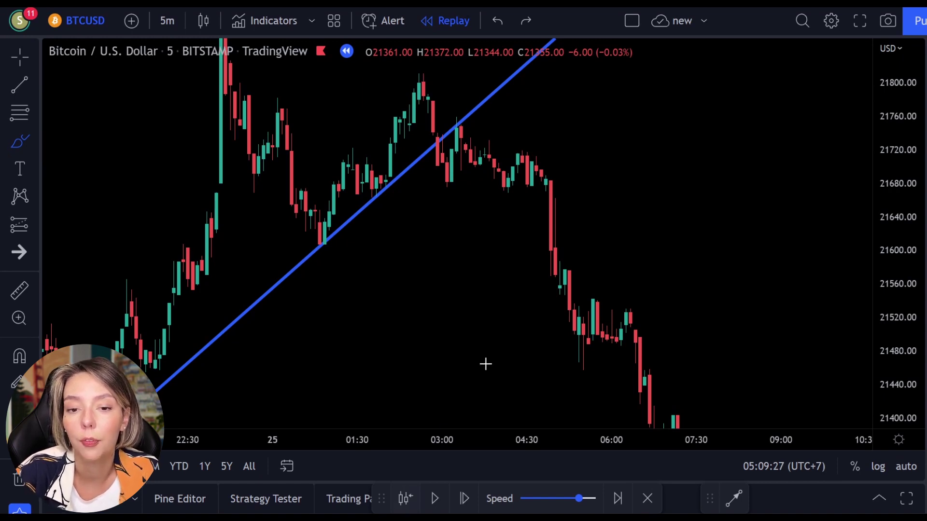
left_click_drag(891, 166, 892, 258)
left_click(20, 140)
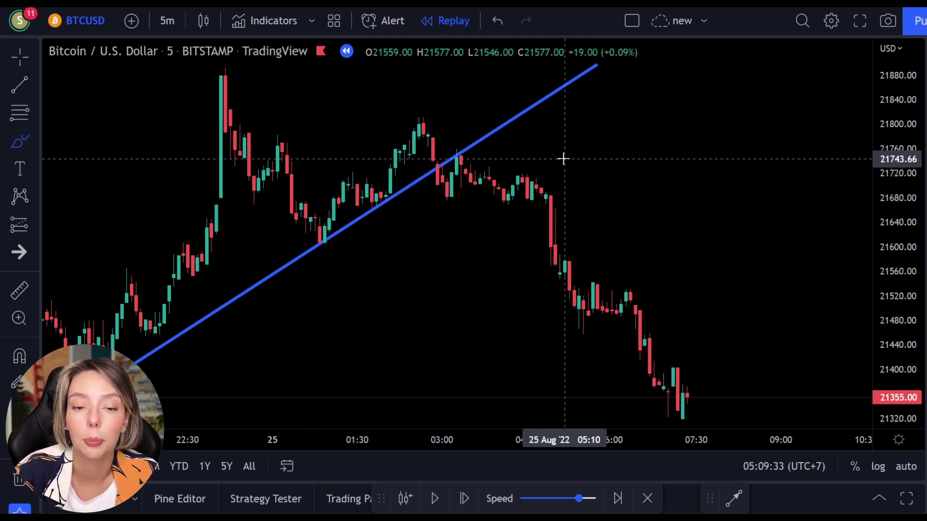
mouse_move(541, 410)
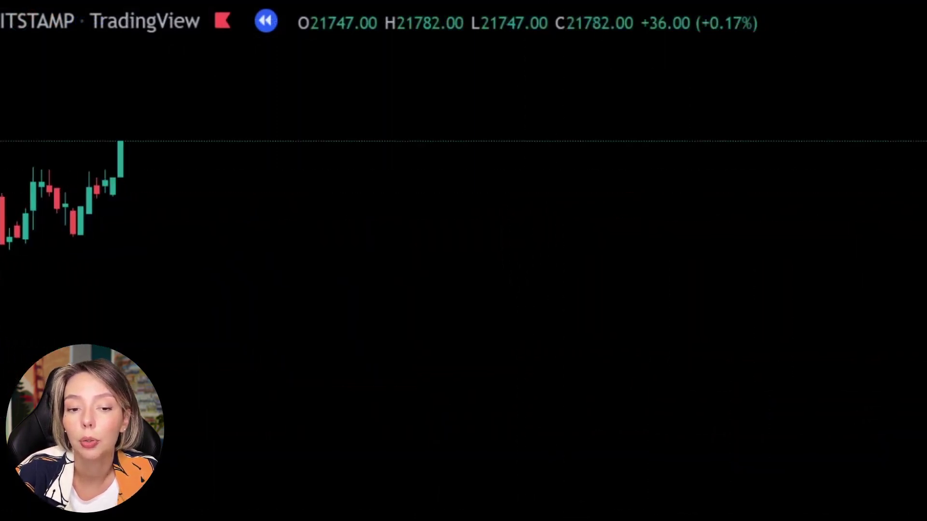
left_click_drag(682, 447, 893, 461)
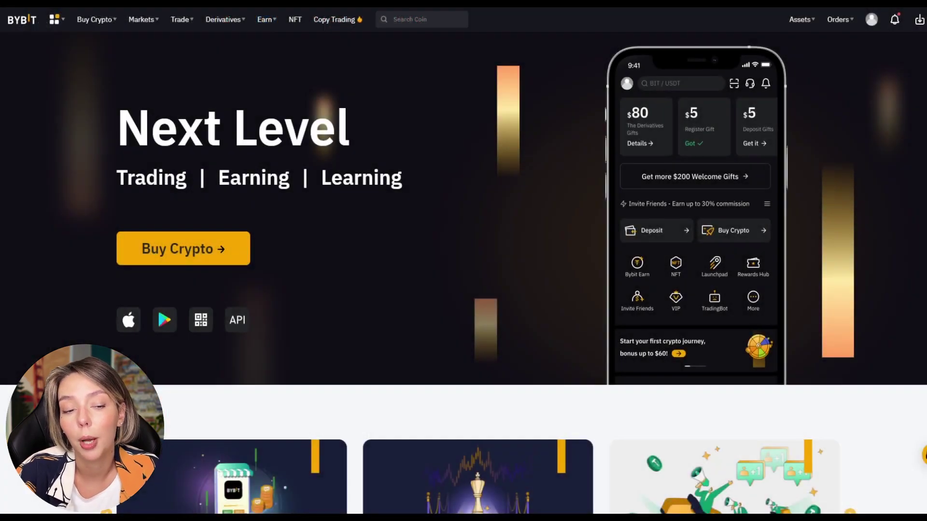
- Look through the promotions, market lists and product overview on the Bybit home page
scroll(521, 136, "down", 4)
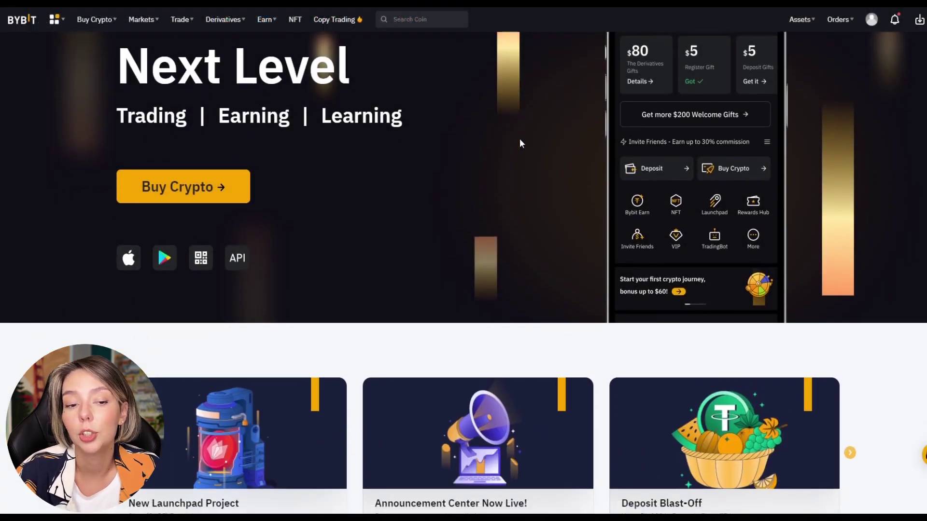
scroll(816, 239, "down", 9)
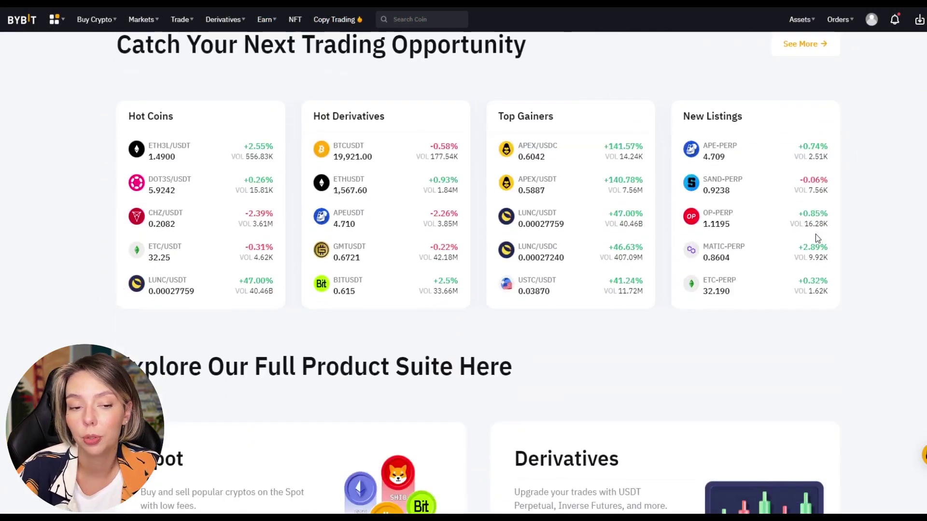
scroll(815, 234, "down", 4)
scroll(815, 230, "up", 18)
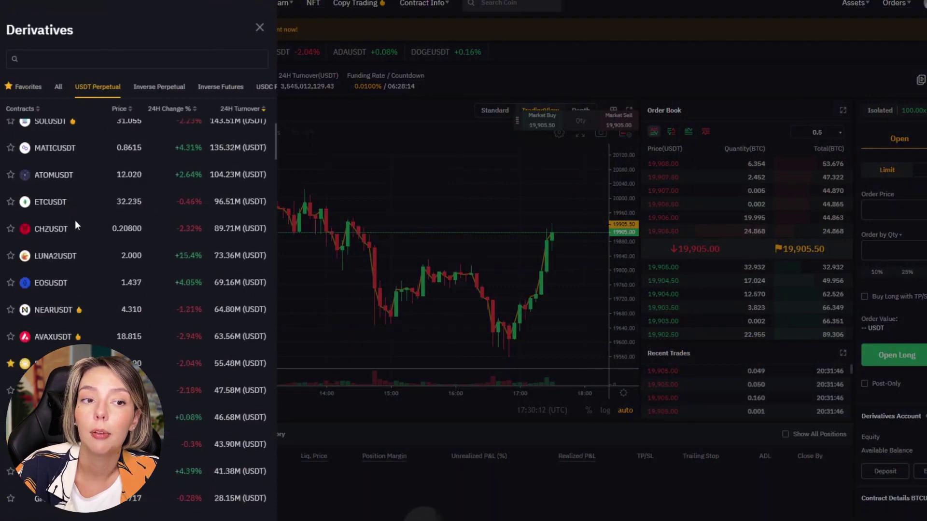
- Browse the USDT Perpetual contracts in the Bybit derivatives list
scroll(76, 222, "down", 20)
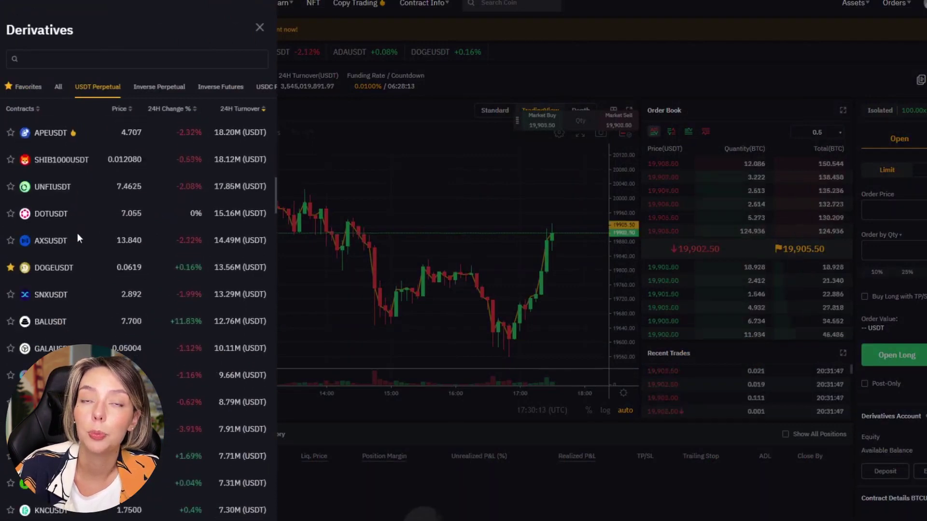
scroll(82, 242, "down", 10)
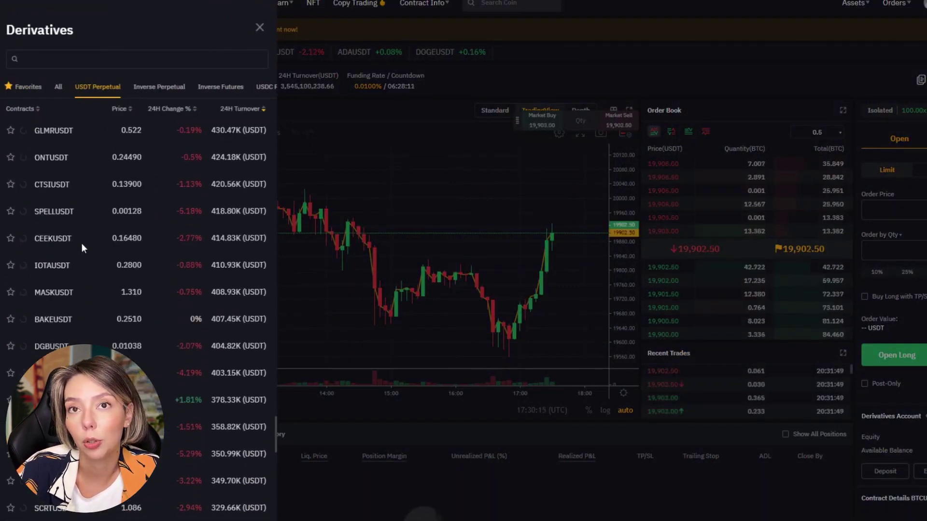
left_click(369, 237)
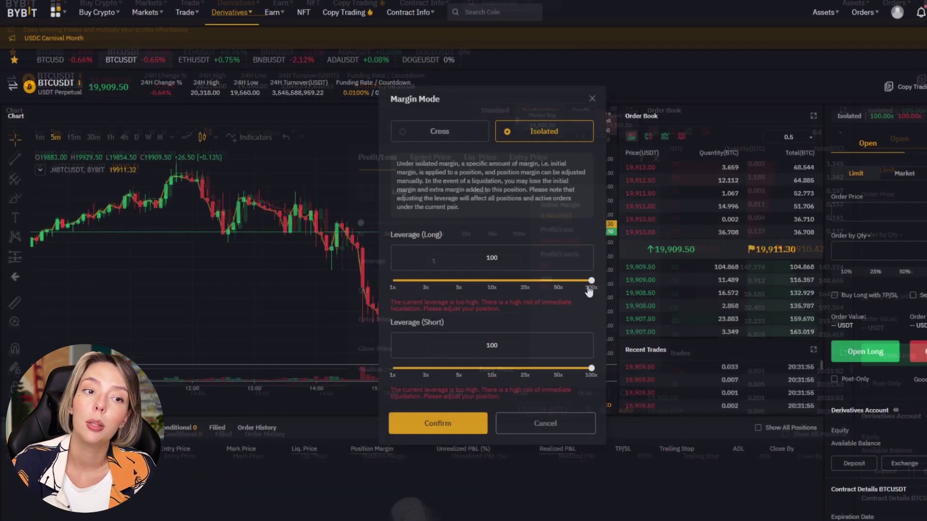
- Try the long leverage slider up to 100x in the isolated margin mode settings and cancel the dialog
left_click_drag(590, 281, 492, 307)
left_click_drag(581, 296, 594, 296)
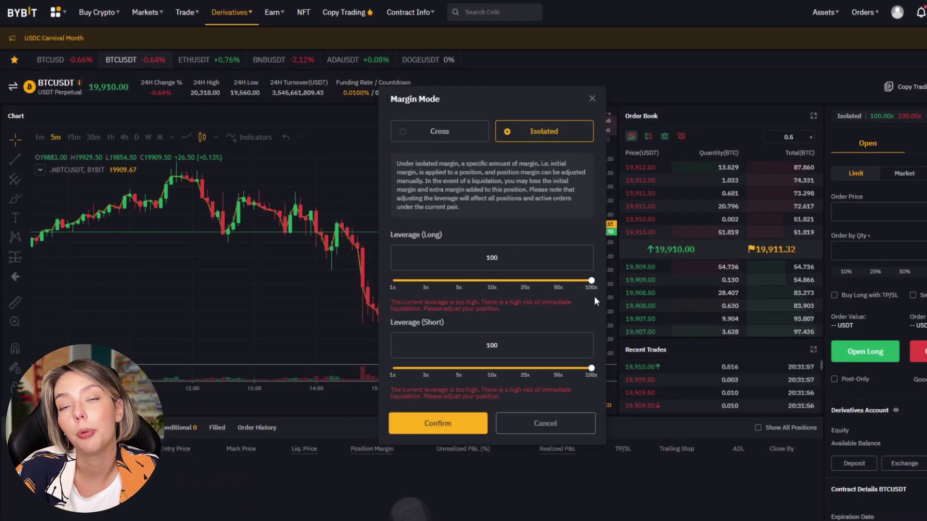
left_click(550, 420)
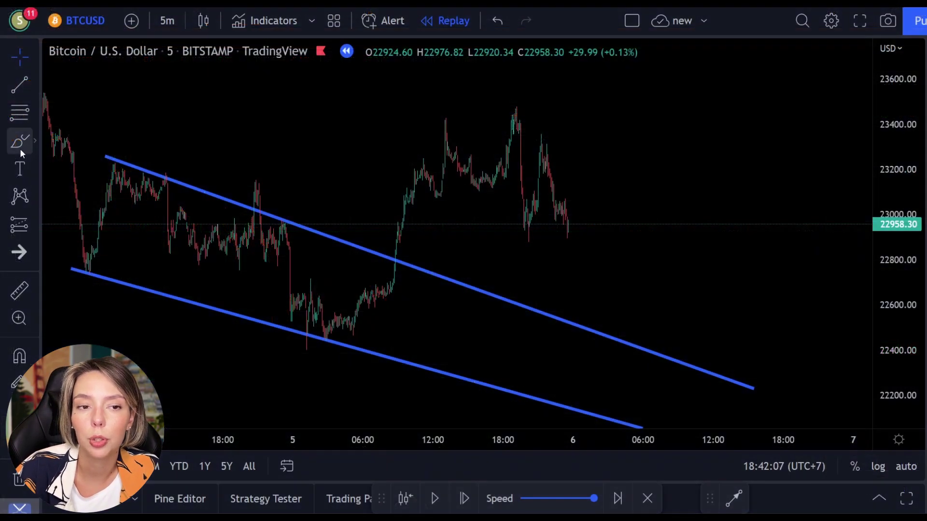
- Switch to the TradingView wedge chart, brush an upward stroke from the upper-line breakout to the following high, and undo it
left_click(20, 149)
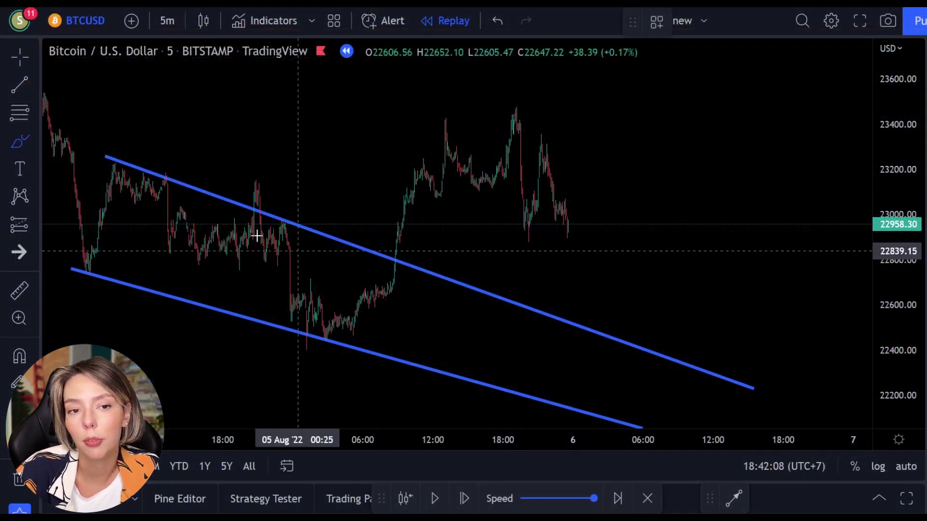
left_click_drag(669, 132, 569, 85)
left_click(26, 143)
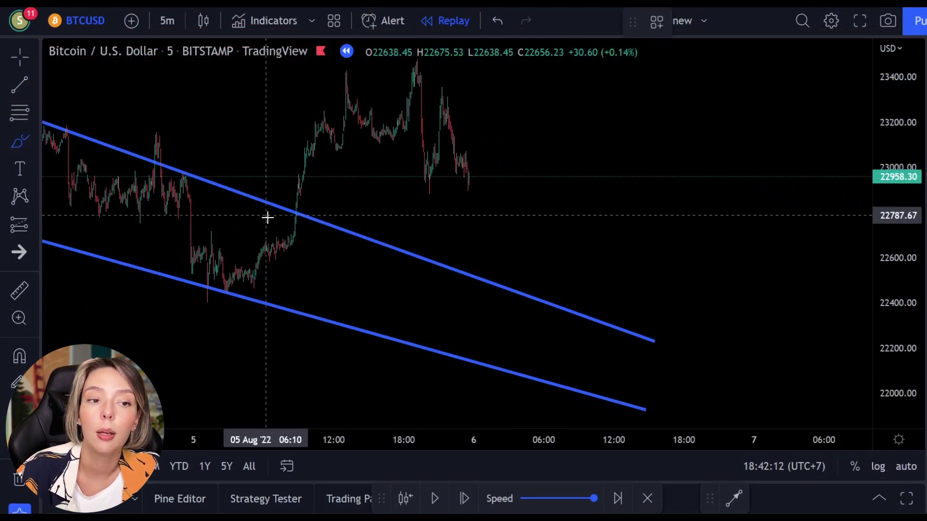
mouse_move(291, 217)
left_mouse_down()
mouse_move(314, 145)
mouse_move(343, 194)
mouse_move(360, 130)
mouse_move(431, 61)
left_mouse_up()
key("ctrl+z")
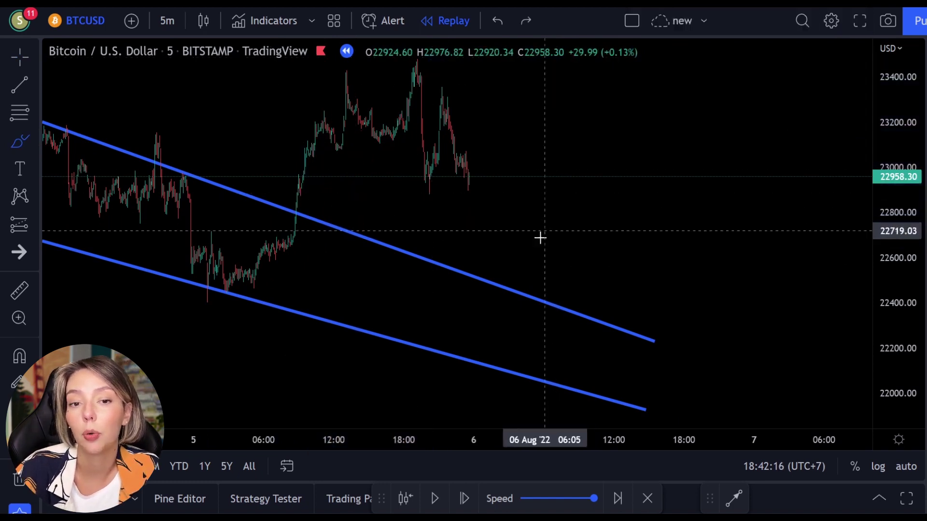
- Circle the breakout through the upper blue line, brush an X in the empty area after it, and remove these drawings
mouse_move(309, 201)
left_mouse_down()
mouse_move(280, 226)
mouse_move(306, 190)
left_mouse_up()
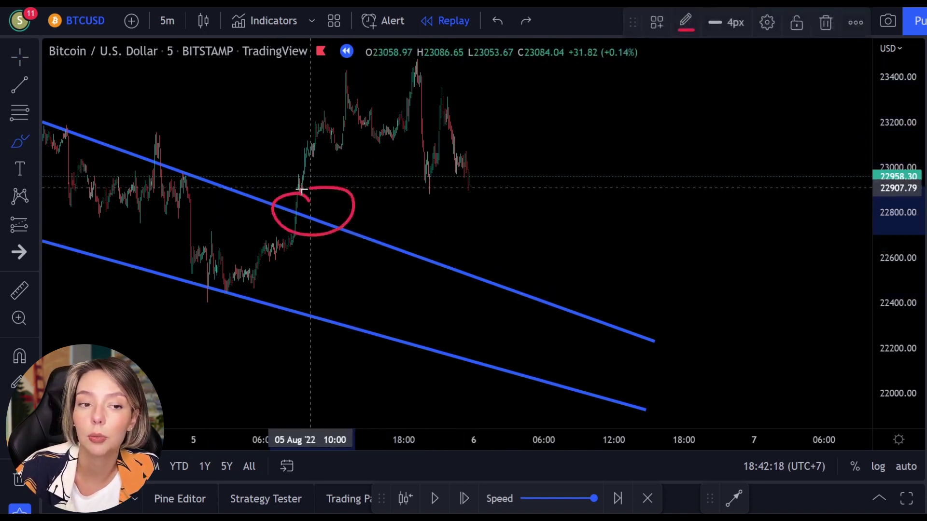
mouse_move(386, 207)
left_mouse_down()
mouse_move(416, 215)
mouse_move(417, 228)
left_mouse_up()
left_click_drag(412, 213, 383, 225)
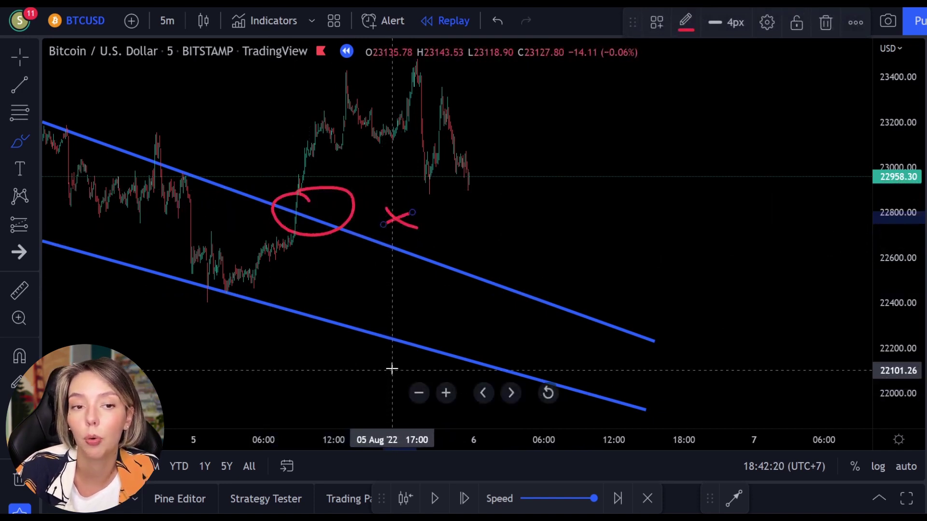
key("Delete")
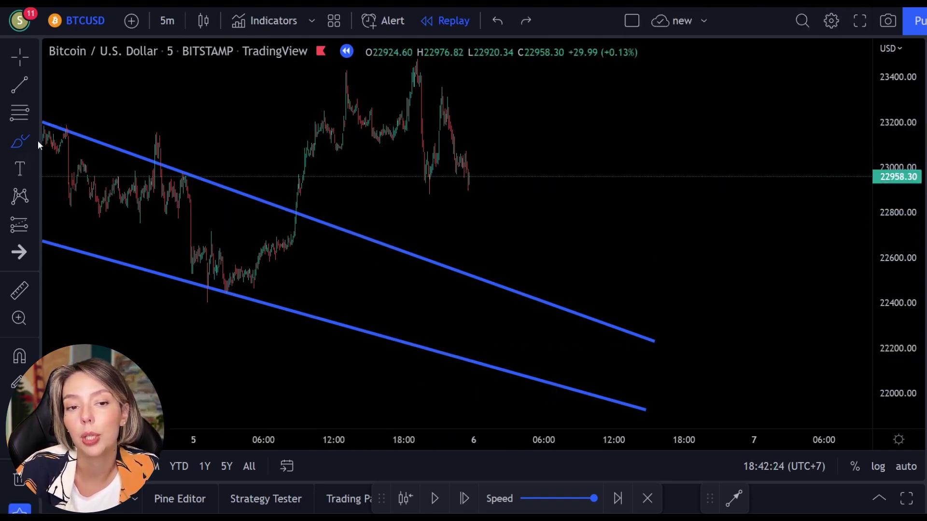
- Draw a green rectangle zone from the wedge breakout on 5 August to 7 August, between about 22835.72 and 22773.94
left_click(16, 147)
left_click(85, 204)
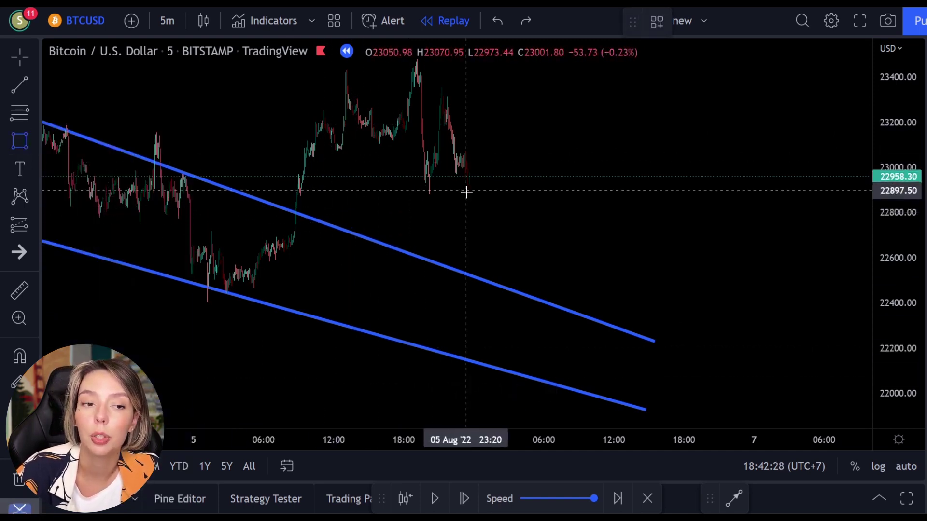
left_click(297, 204)
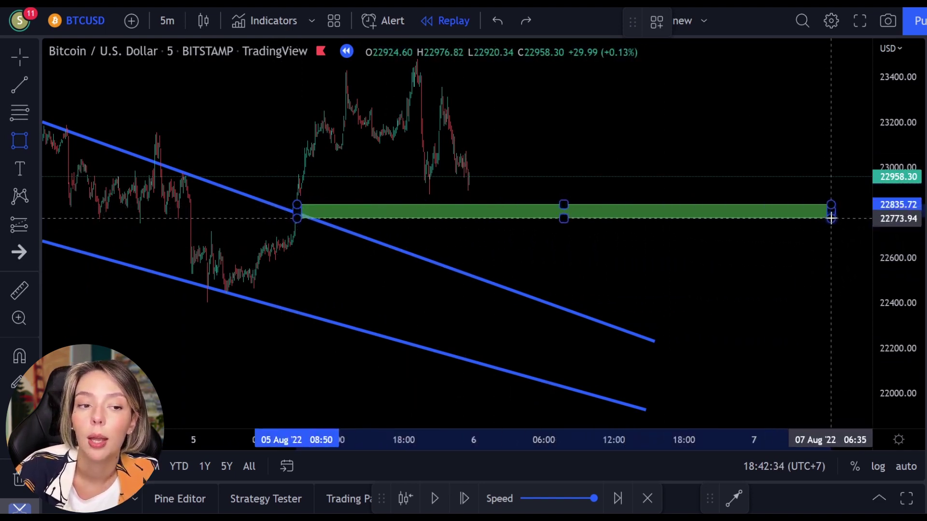
left_click(837, 218)
left_click(403, 225)
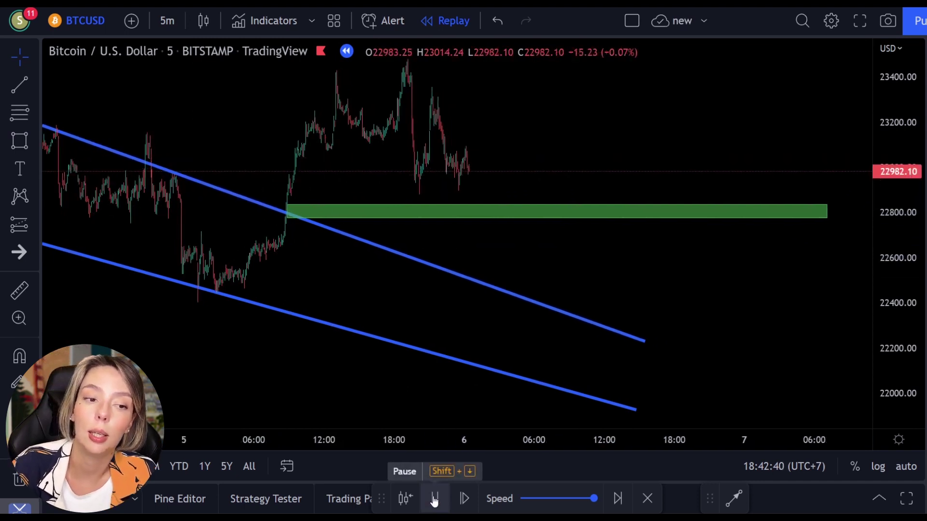
- Play the bar replay until price drops into the green zone, and pause it there
left_click(434, 499)
left_click(434, 499)
left_click(434, 499)
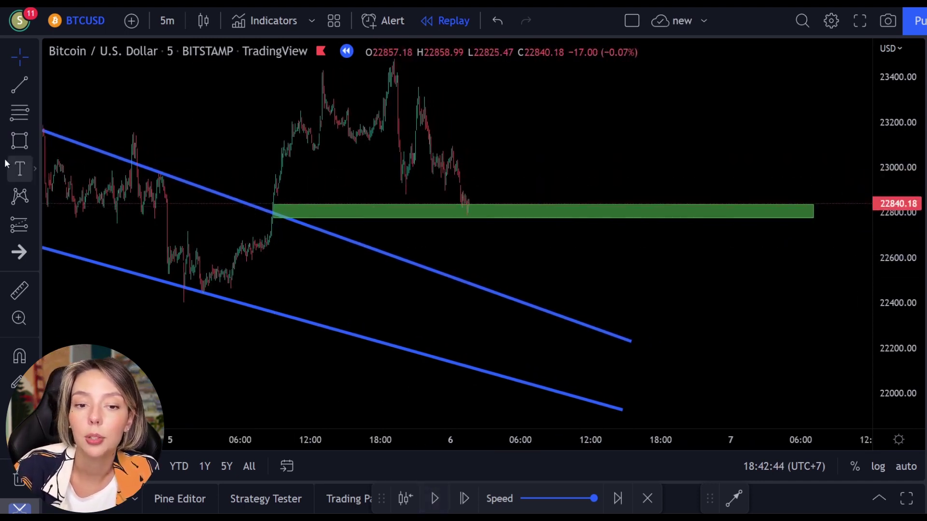
- Circle the price retest at the green zone with the brush and undo the circle
left_click(35, 141)
left_click(82, 141)
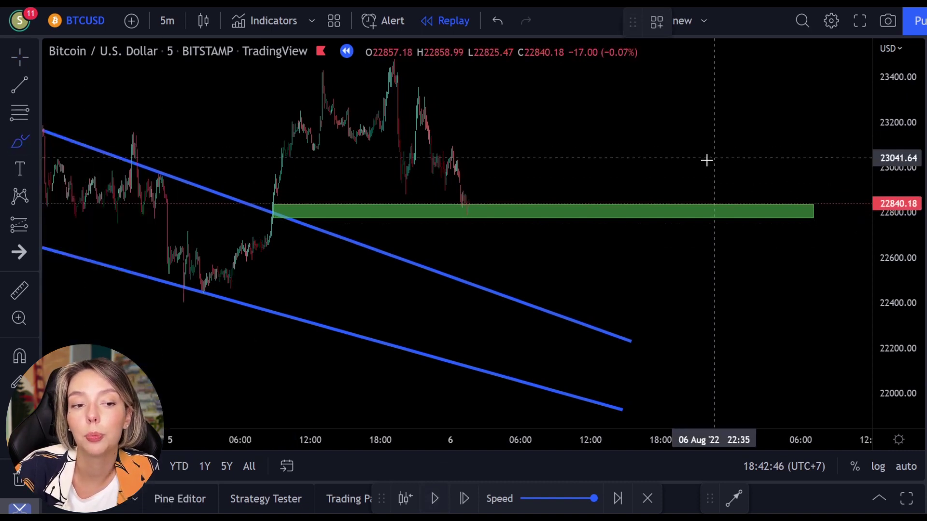
mouse_move(503, 191)
left_mouse_down()
mouse_move(411, 257)
mouse_move(487, 181)
left_mouse_up()
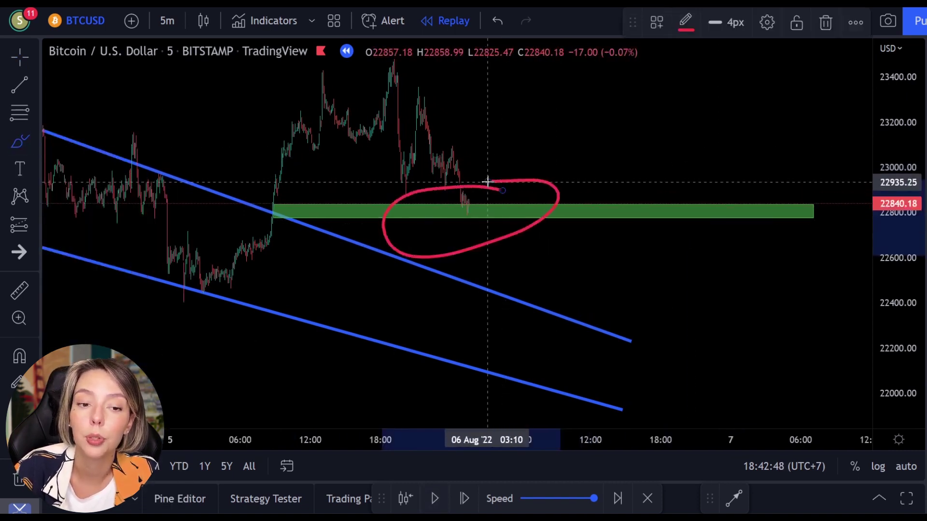
key("ctrl+z")
- Place a long position at the green zone with entry at about 22835.72 and tighten its stop to about 22732.76
left_click(22, 226)
left_click(76, 214)
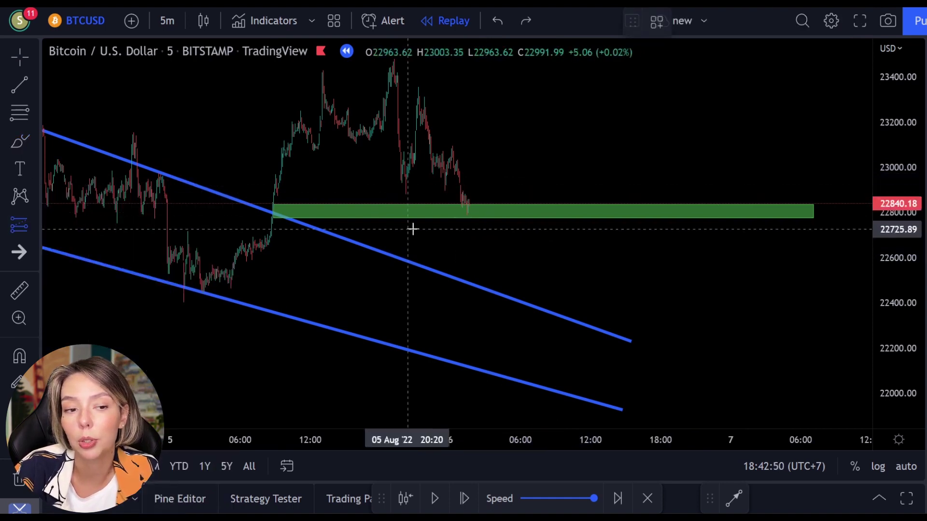
left_click(467, 207)
left_click_drag(471, 250, 470, 228)
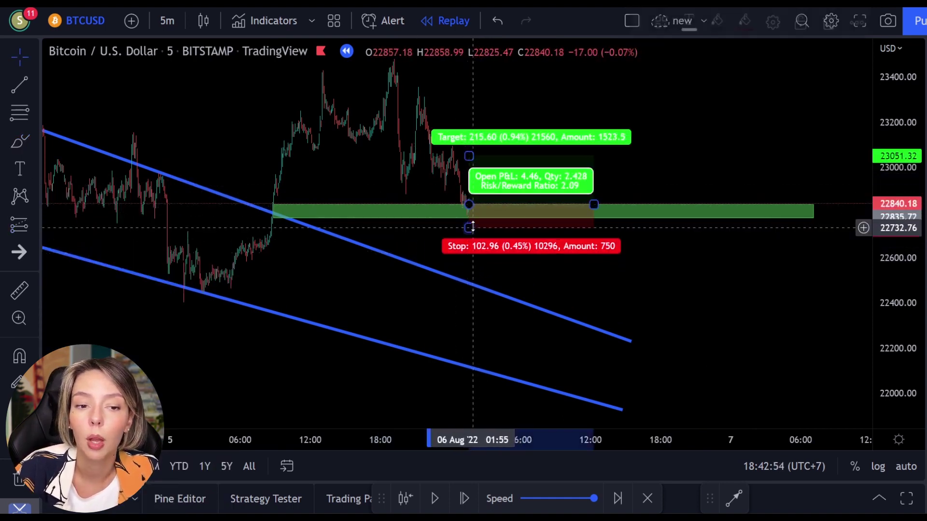
- Raise the long position's target to about 23288.75 and play the bar replay until price reaches it, pausing there
left_click_drag(469, 156, 469, 102)
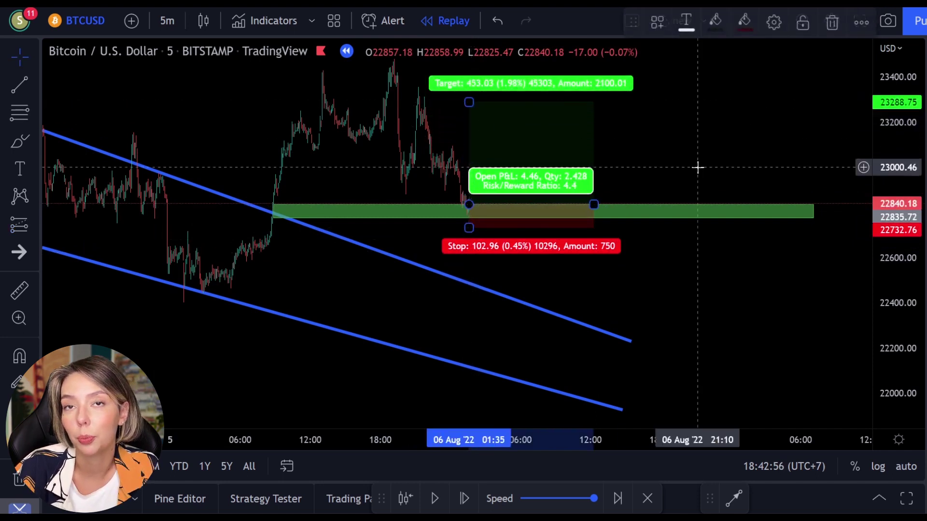
left_click(591, 270)
left_click(436, 499)
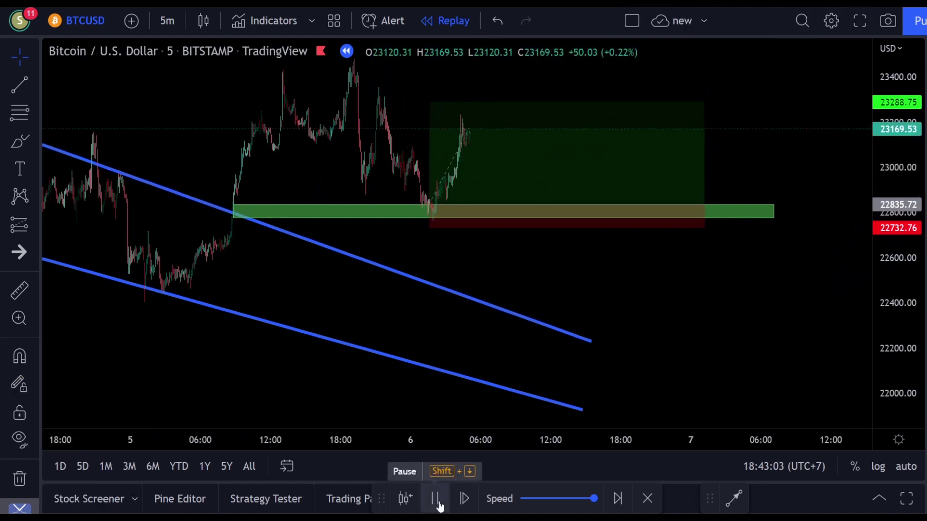
left_click(438, 501)
- Shorten the long position so it ends at the candle that hit the target, at 06:00 on 6 August
left_click(476, 225)
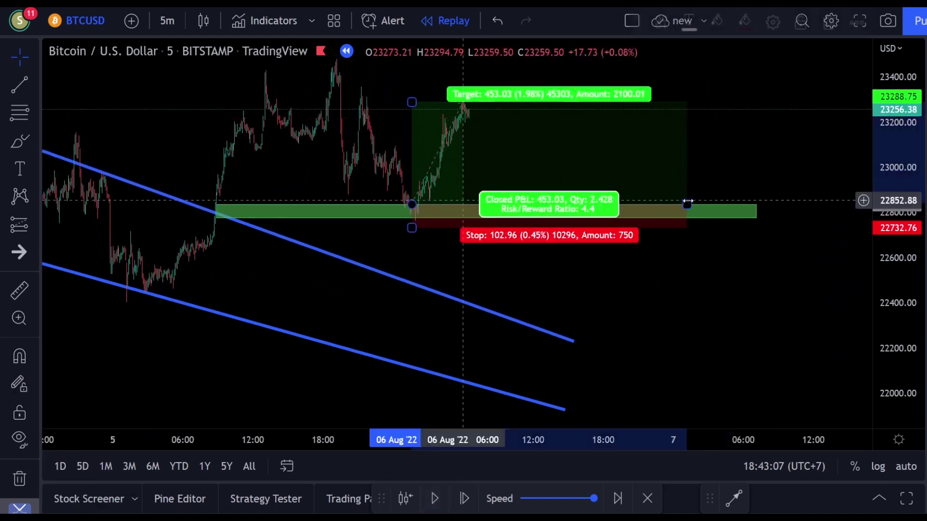
left_click_drag(688, 202, 463, 203)
left_click(585, 288)
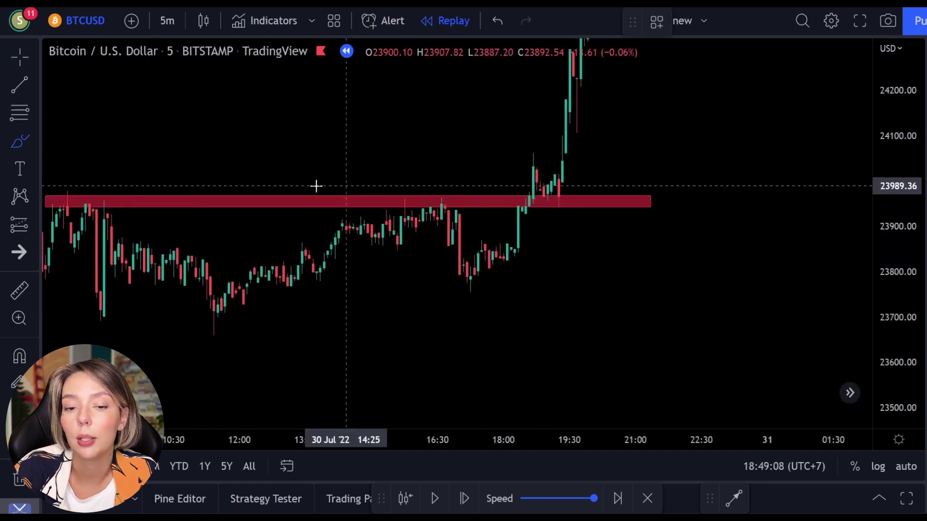
- Circle the retest of the red resistance zone with the brush, sketch the breakout, retest and rally path, and undo both marks
left_click(562, 202)
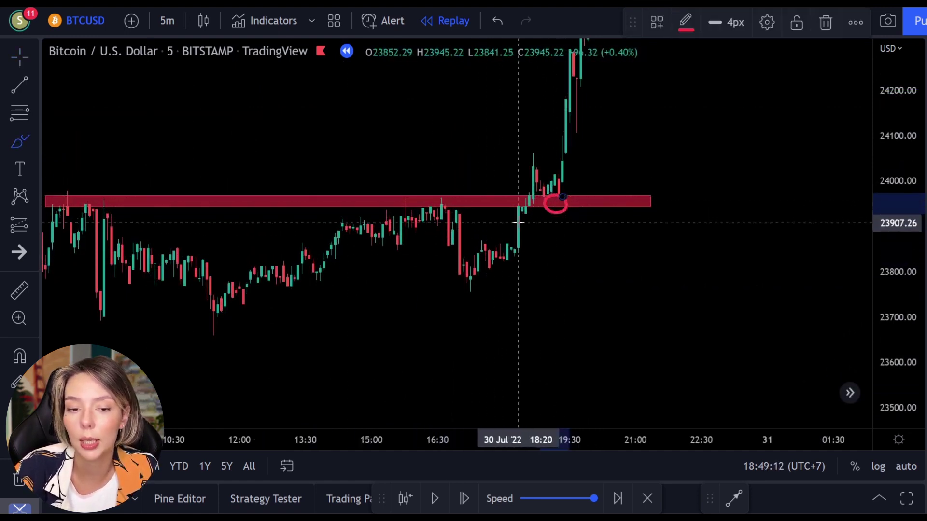
mouse_move(518, 209)
left_mouse_down()
mouse_move(538, 172)
mouse_move(571, 199)
mouse_move(599, 163)
mouse_move(635, 76)
left_mouse_up()
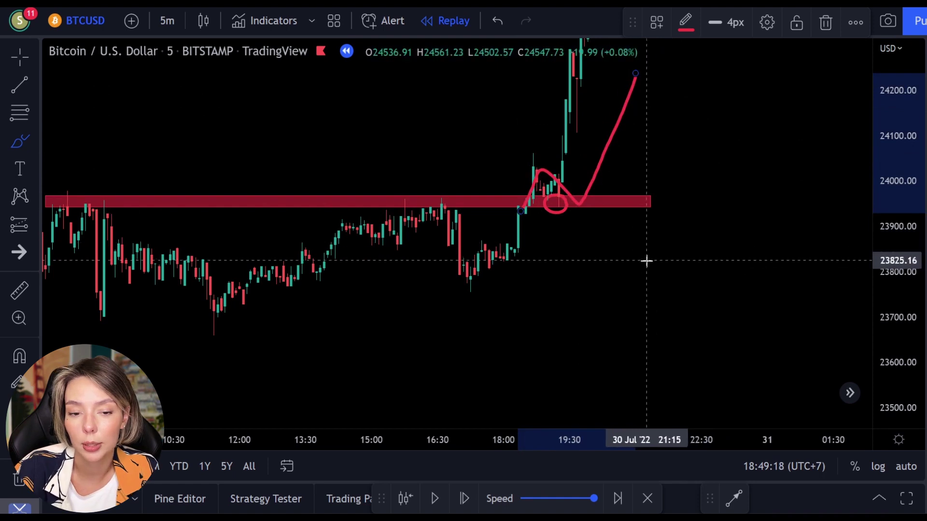
key("ctrl+z")
key("ctrl+z")
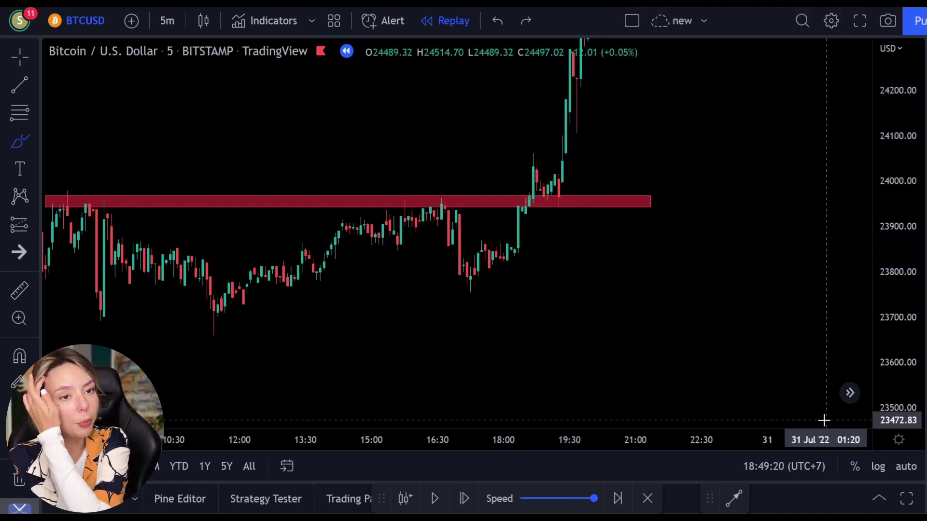
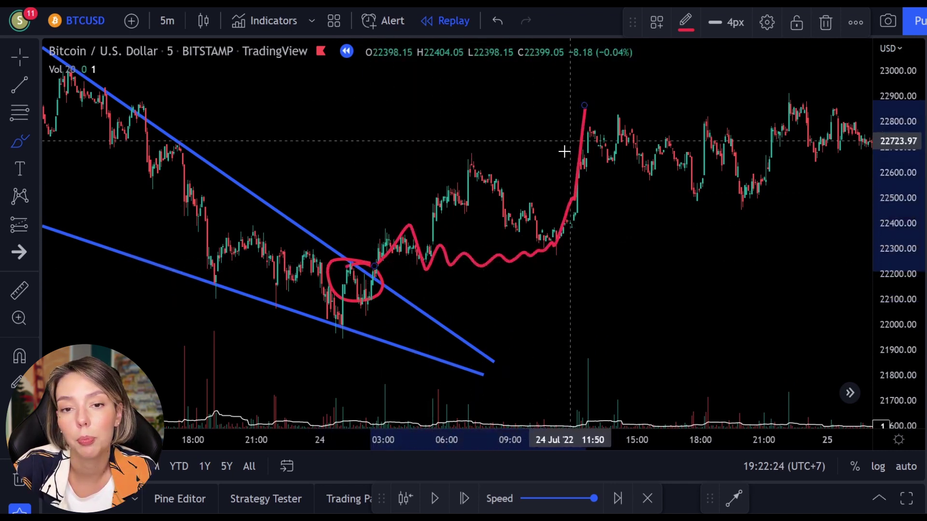
- Undo the brush circle and the price path drawn from the 24 July wedge breakout
key("ctrl+z")
key("ctrl+z")
- Brush a line from the wedge breakout across the 24 July chart, cross it out with an X, and undo the marks
mouse_move(371, 277)
left_mouse_down()
mouse_move(553, 275)
mouse_move(772, 289)
left_mouse_up()
left_click_drag(587, 264, 658, 316)
left_click_drag(631, 265, 578, 312)
key("ctrl+z")
key("ctrl+z")
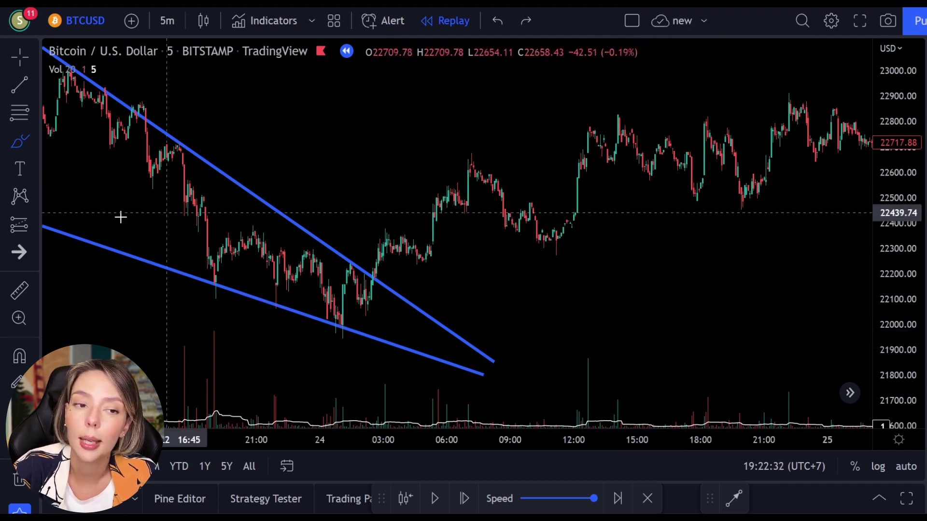
- Place a long position after the wedge breakout with entry at about 22280.82, stop 22164.68 and target 22730.08, extended to about 18:00 on 24 July
left_click(30, 226)
left_click(68, 223)
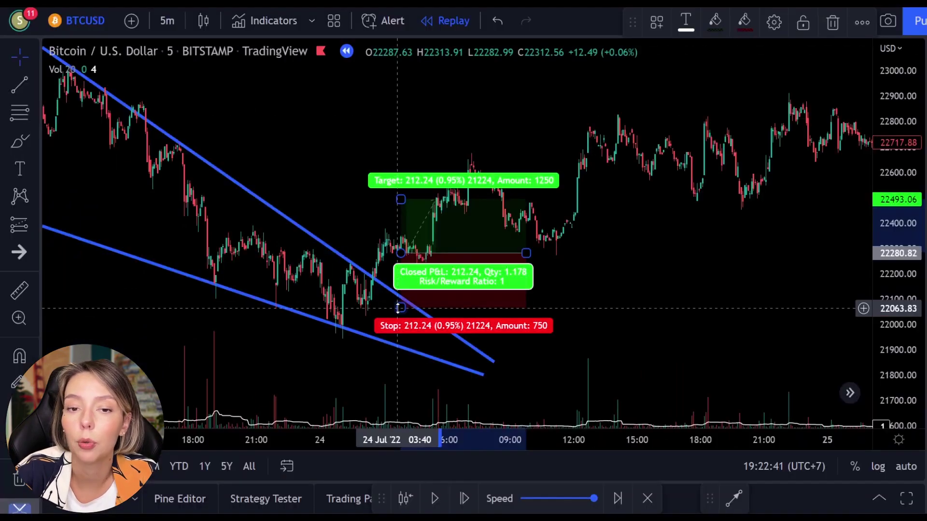
left_click_drag(401, 307, 401, 284)
left_click_drag(398, 198, 400, 140)
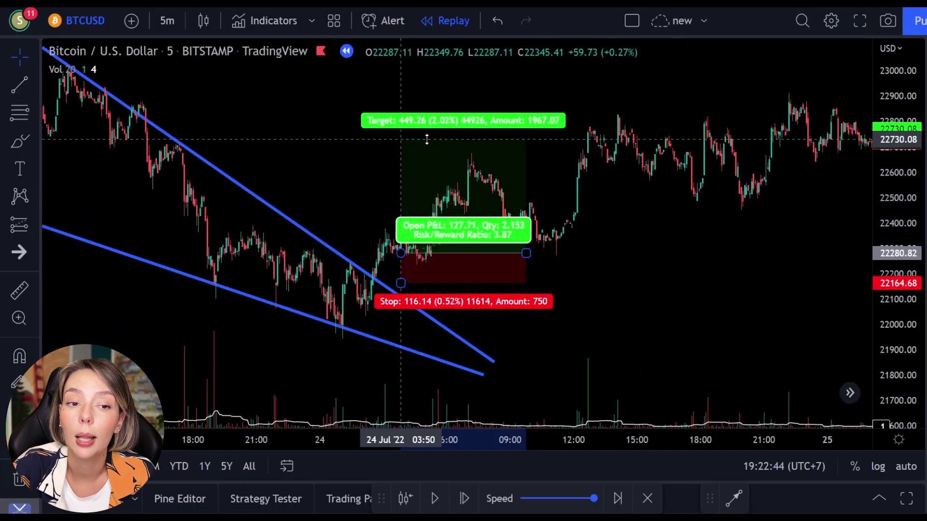
left_click_drag(526, 252, 702, 229)
left_click(770, 246)
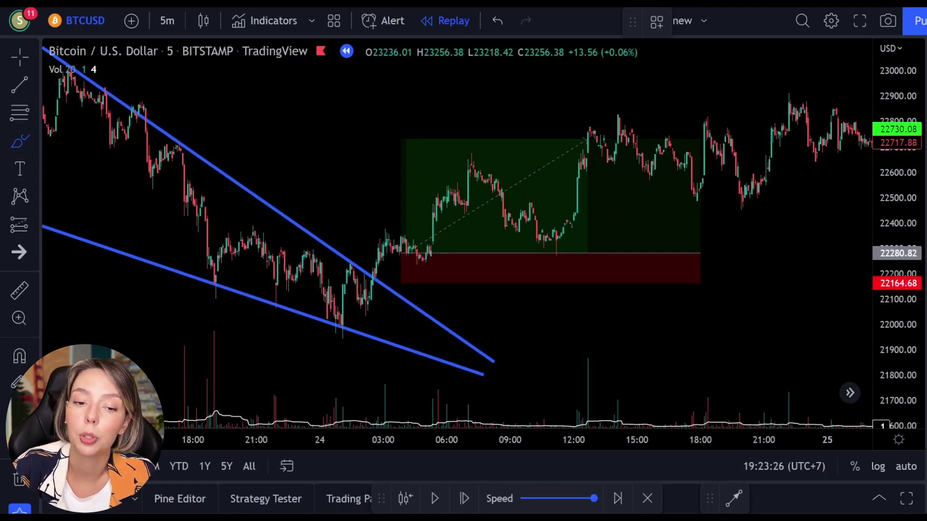
- Trace the rise and fall of the volume bars below the long position with the brush and remove the curve
mouse_move(427, 380)
left_mouse_down()
mouse_move(552, 374)
mouse_move(585, 358)
mouse_move(607, 390)
mouse_move(670, 380)
left_mouse_up()
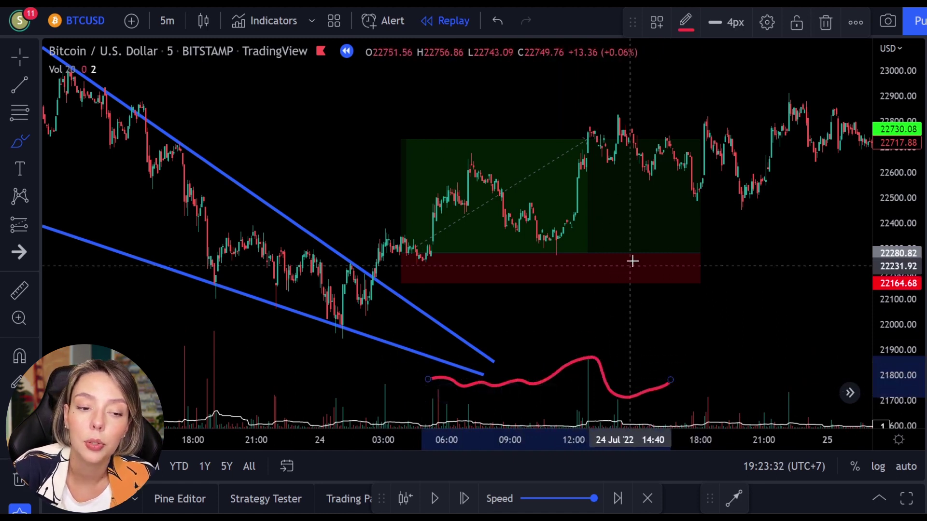
key("Delete")
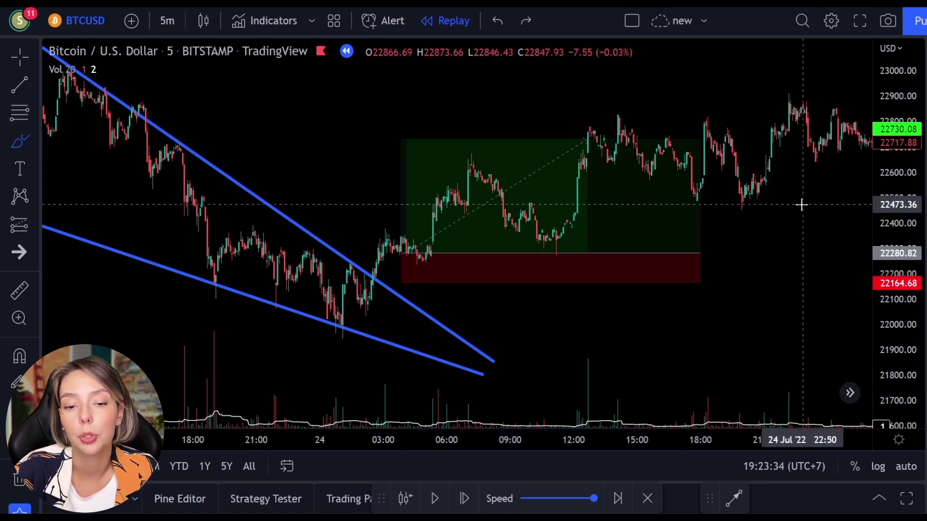